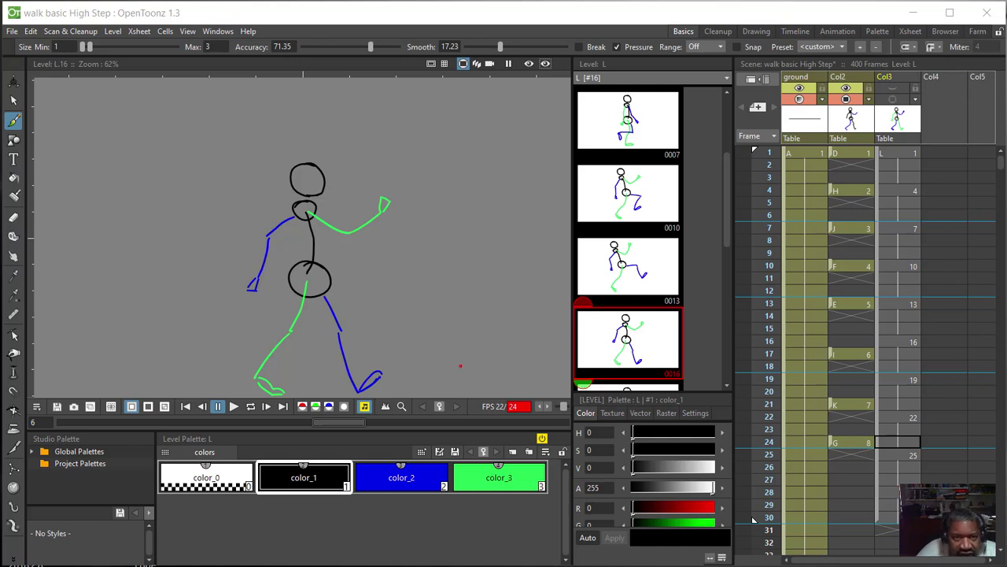
Examine level L of Col3, checking its drawings in the level strip and its exposures at frames 1, 4, 7 and 10.
left_click(897, 79)
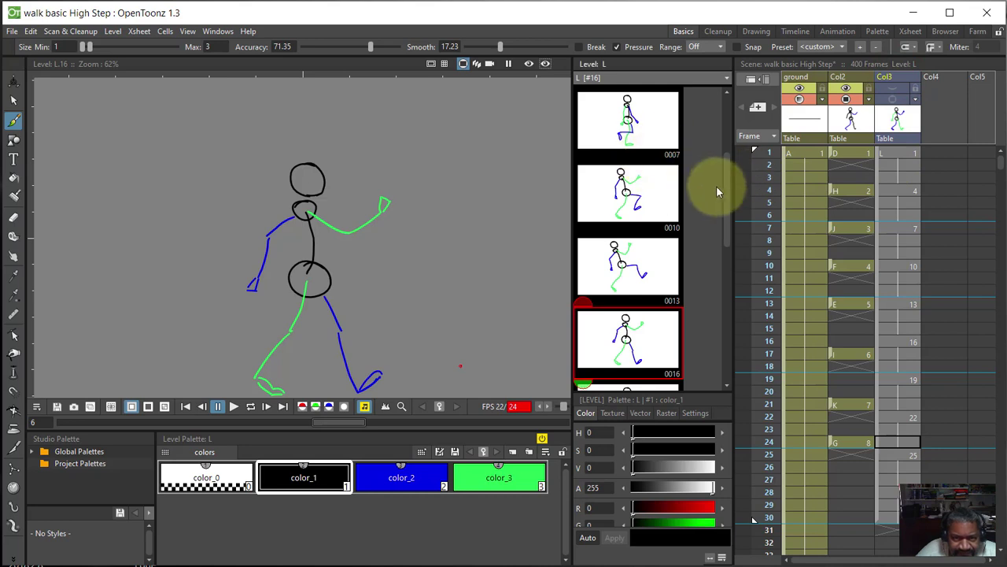
left_click_drag(728, 194, 734, 104)
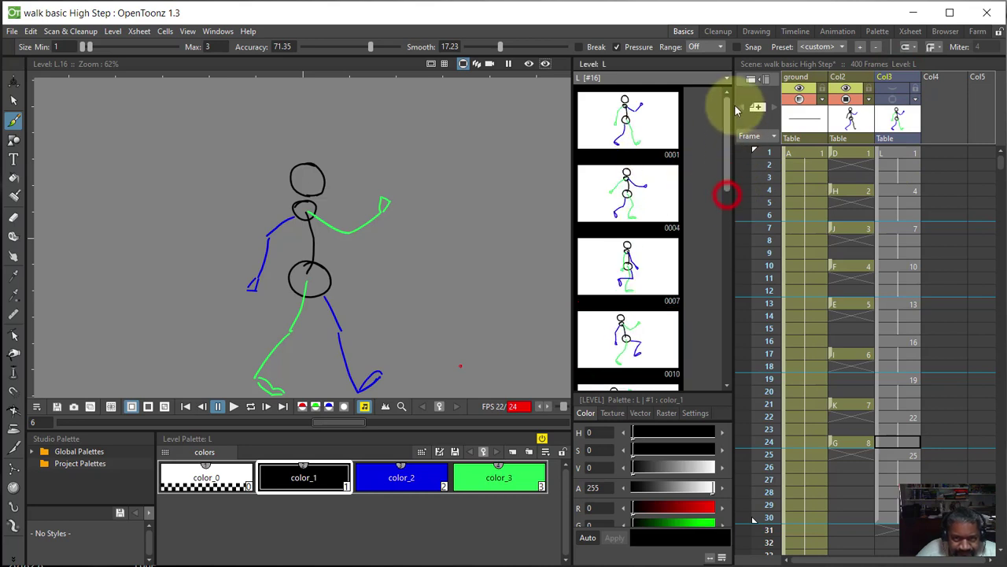
left_click(636, 119)
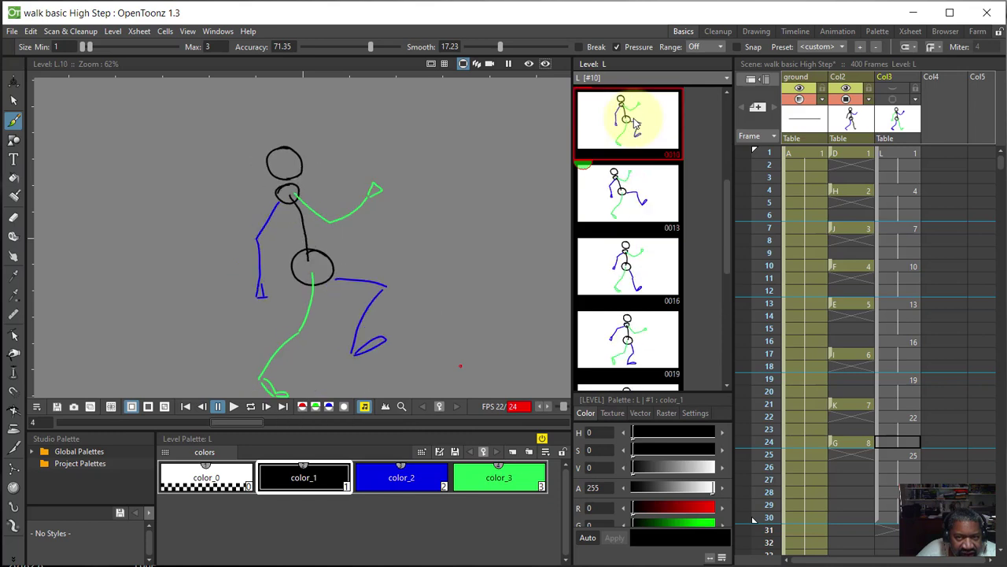
left_click(893, 156)
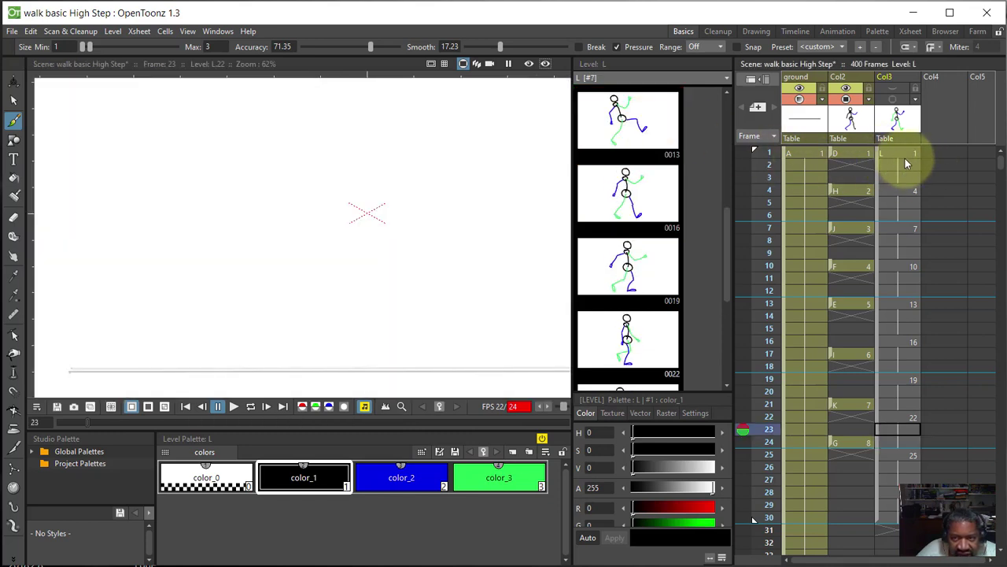
left_click(900, 154)
left_click(894, 189)
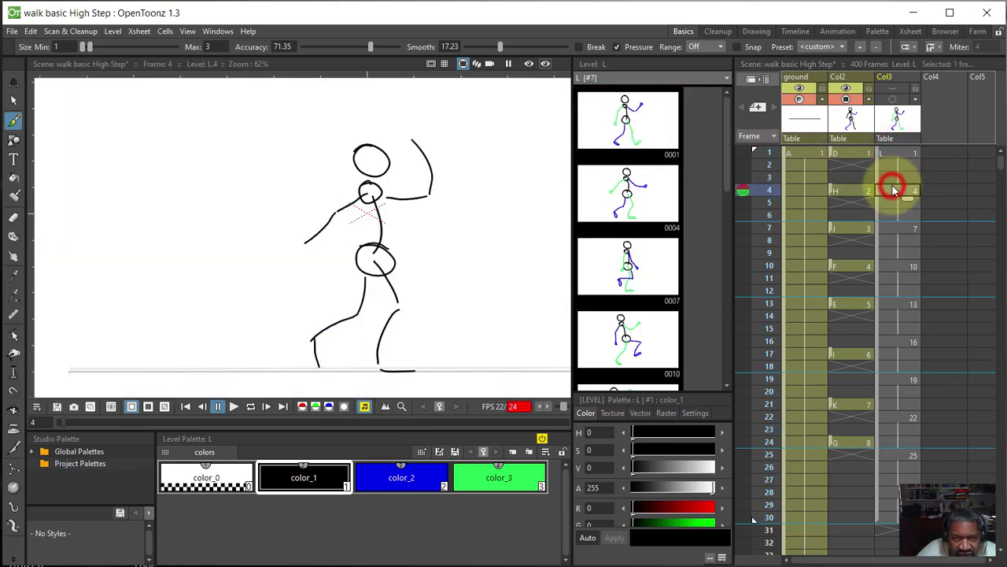
left_click(894, 227)
left_click(897, 266)
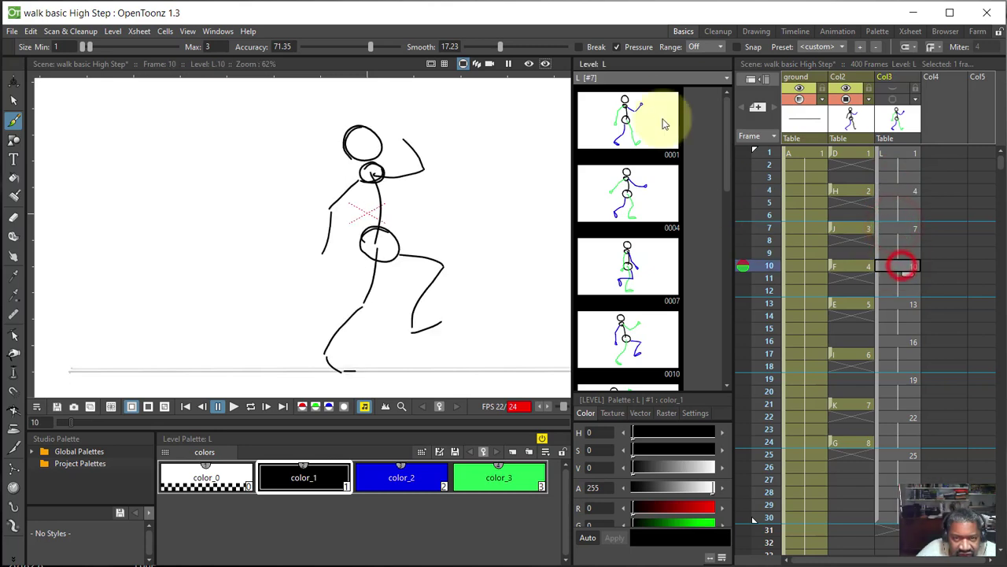
Flip through level L's walk-cycle drawings one by one from drawing 1 forward, and back again.
left_click(630, 124)
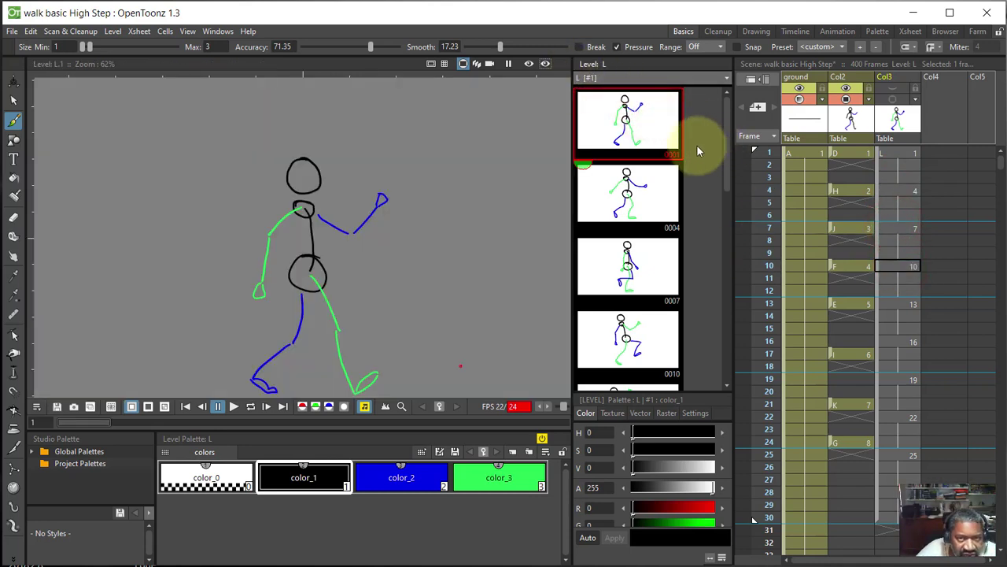
key("Down")
key("Down")
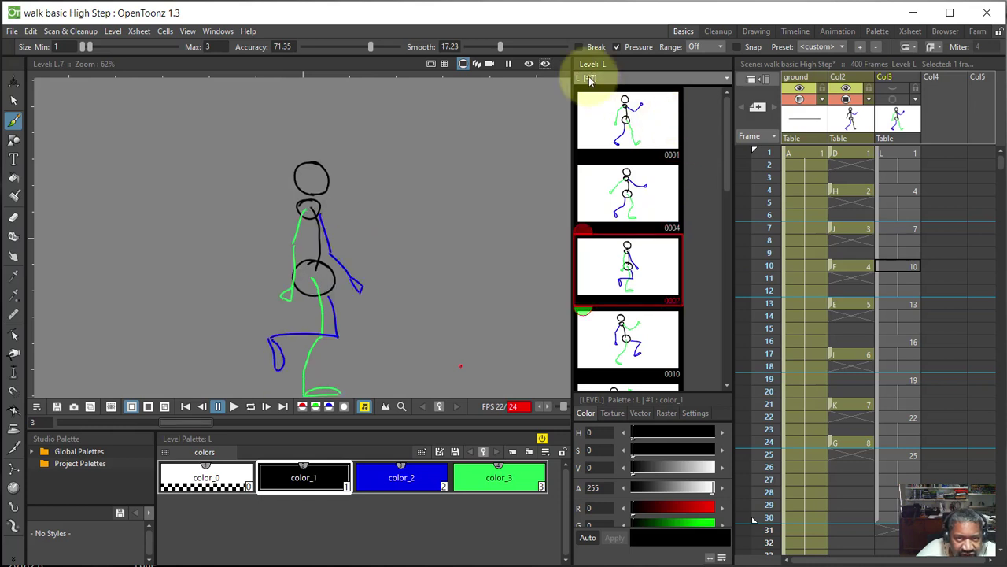
key("Down")
key("Down")
key("Down")
key("Down")
key("Down")
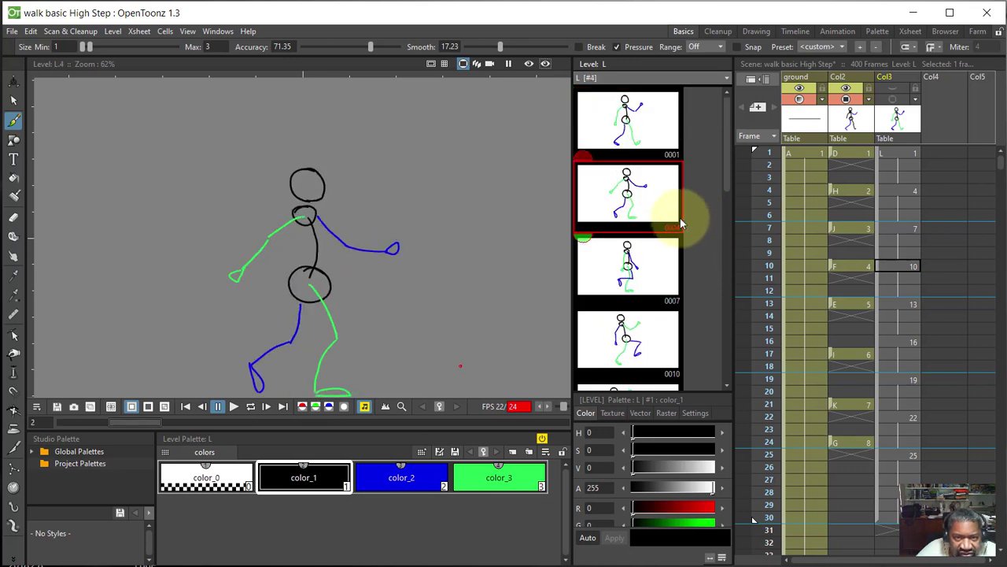
key("Down")
key("Down")
key("Down")
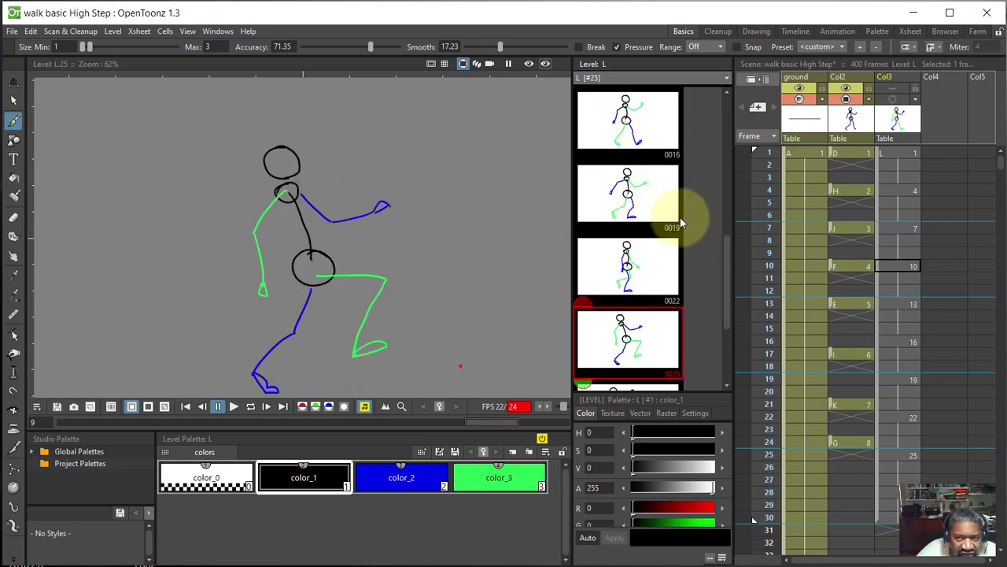
key("Up")
key("Up")
key("Up")
key("Up")
key("Up")
key("Up")
key("Up")
key("Up")
key("Up")
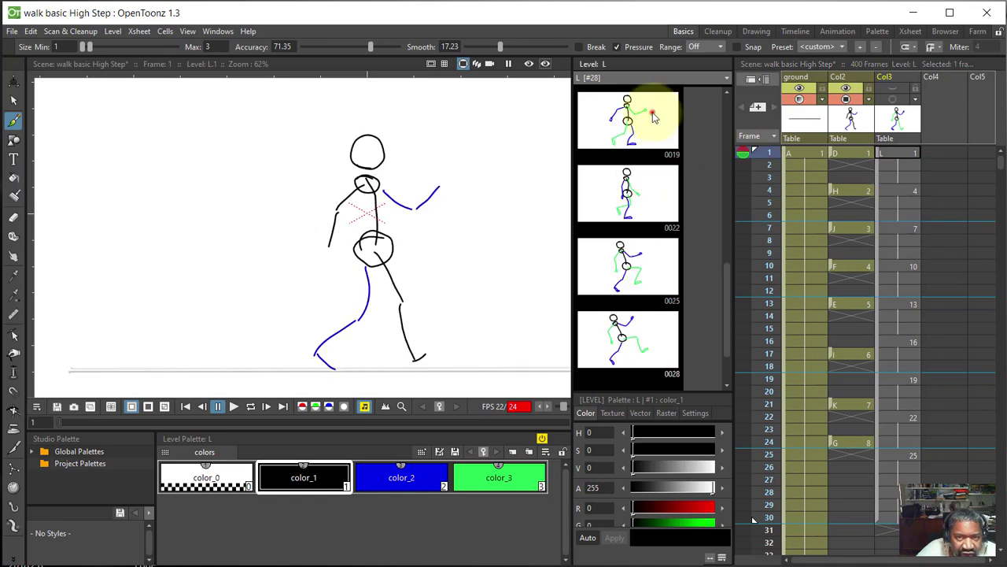
Check the shared palette styles color_1, color_2 and color_3 of level L on drawings 19 and 25.
left_click(653, 117)
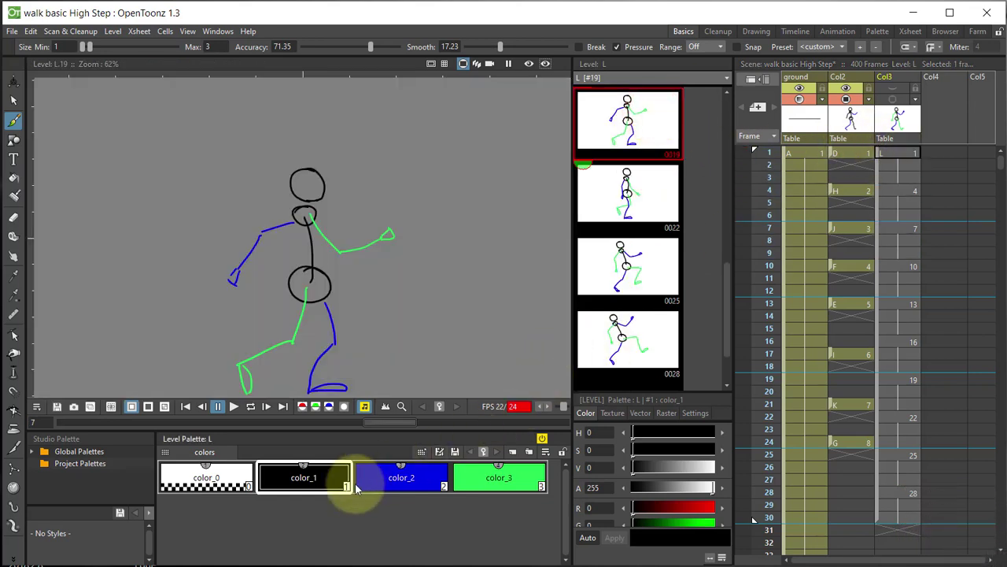
left_click(496, 478)
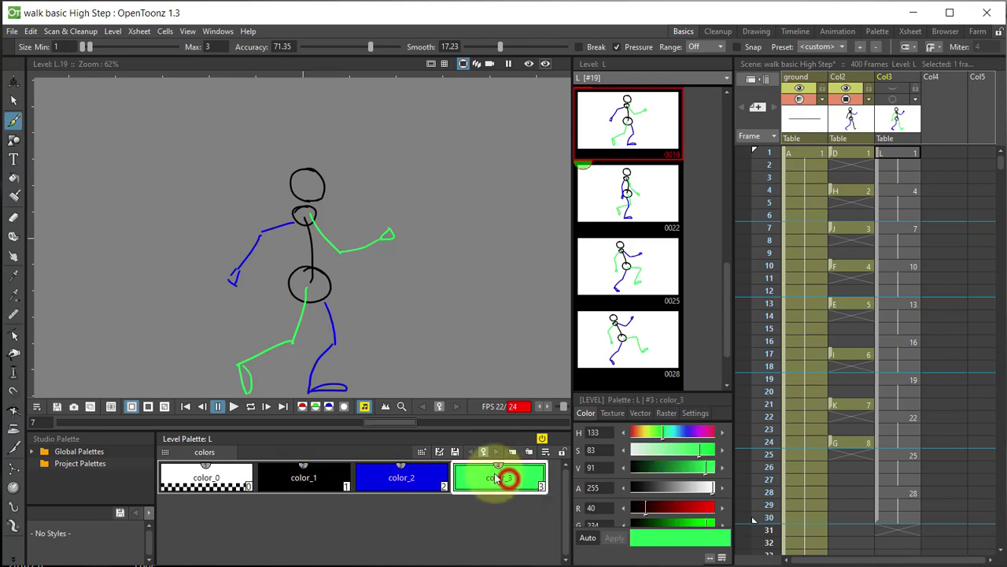
left_click(396, 477)
left_click(321, 476)
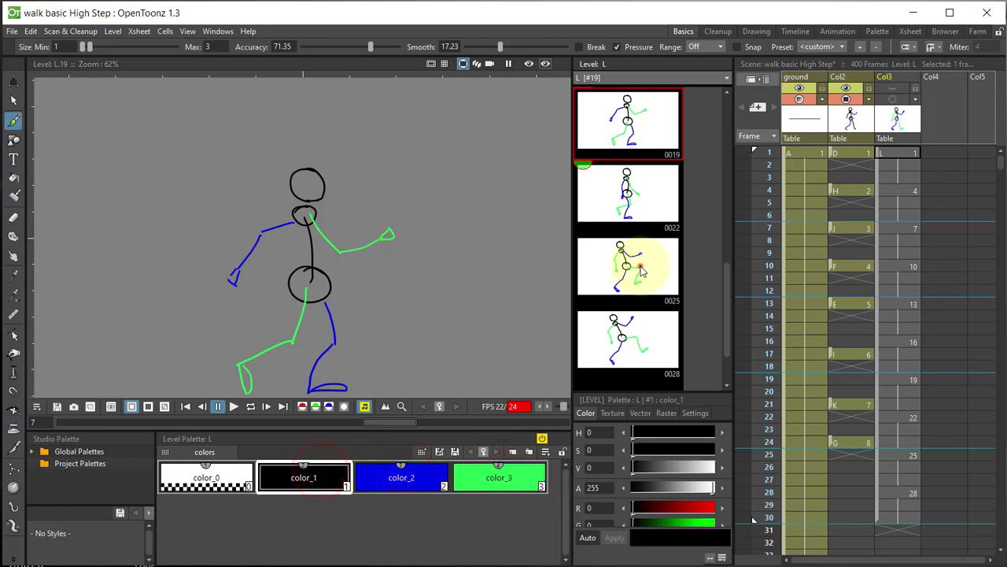
left_click(641, 270)
left_click(403, 478)
left_click(279, 478)
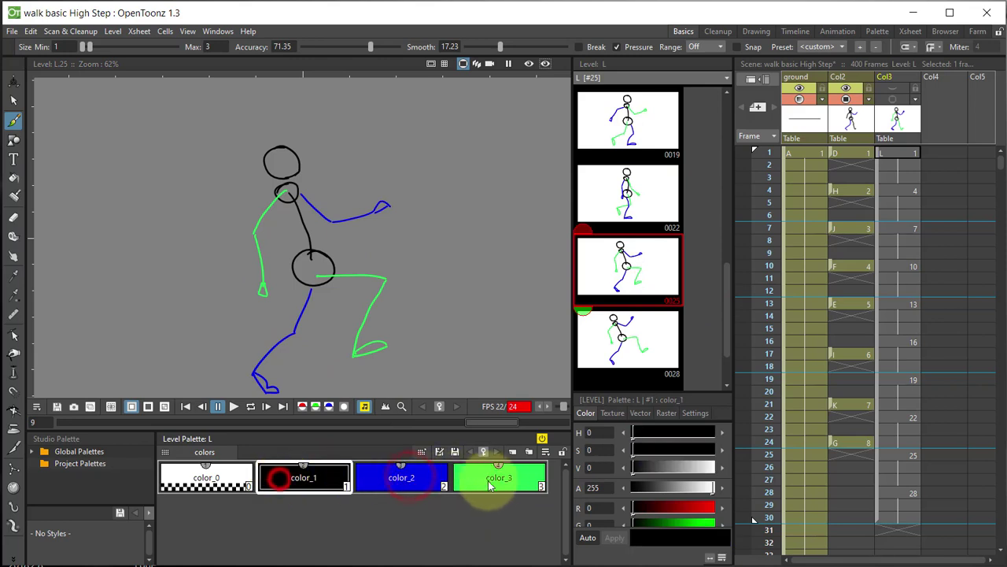
left_click(490, 480)
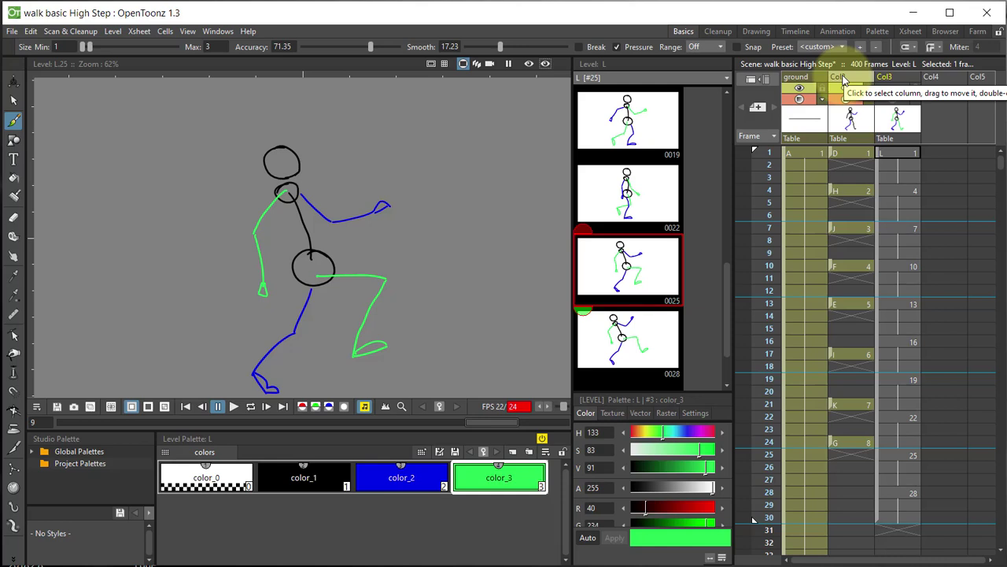
Examine the separate levels in Col2 at frames 1, 4, 7, 10 and 13, including the level strip of level J.
left_click(844, 81)
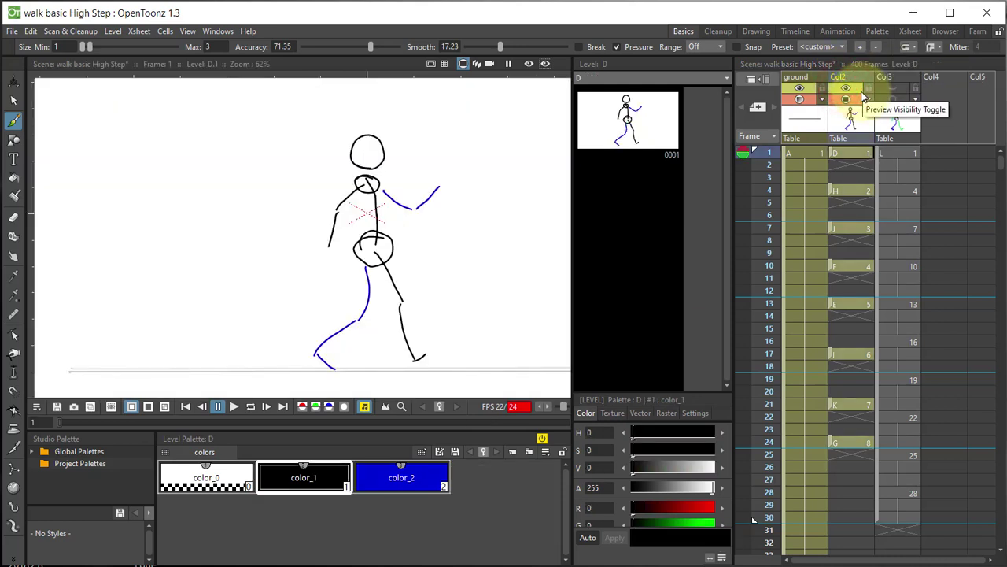
left_click(843, 154)
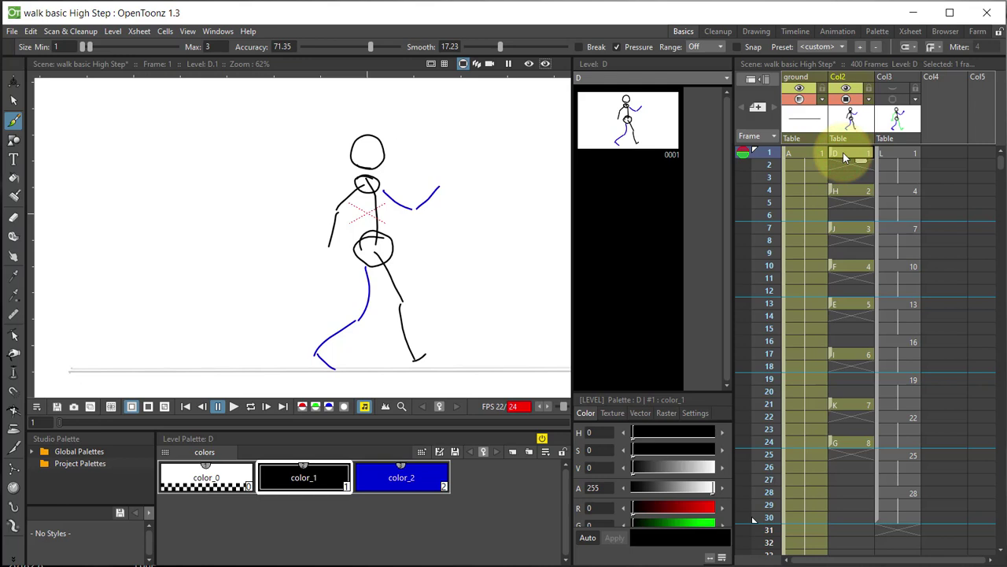
left_click(848, 191)
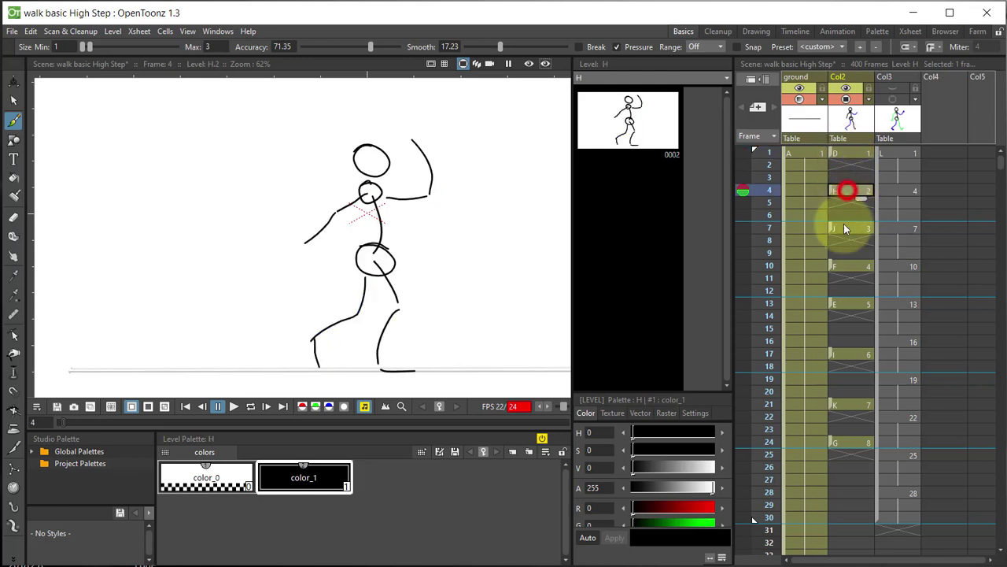
left_click(837, 227)
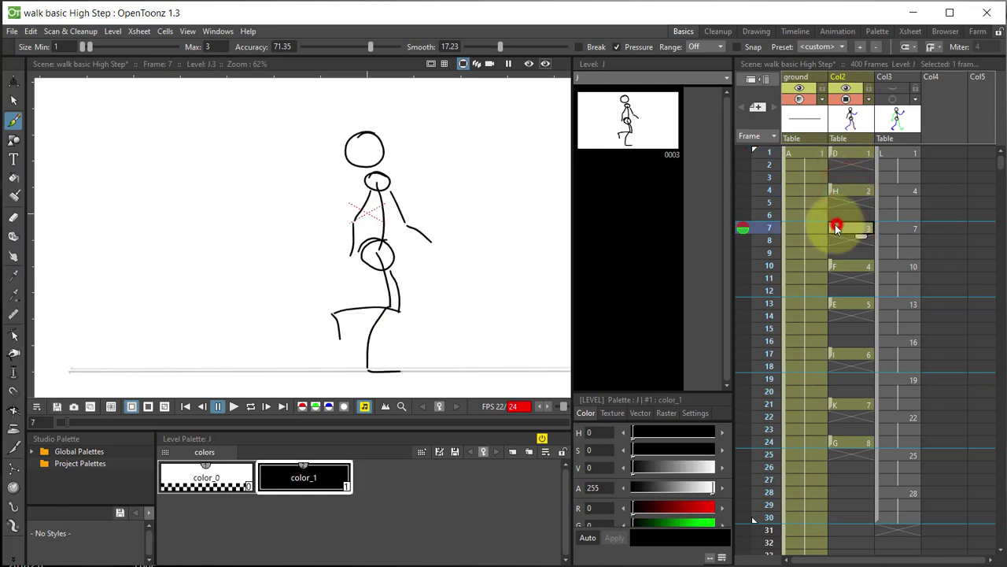
left_click(841, 269)
left_click(850, 303)
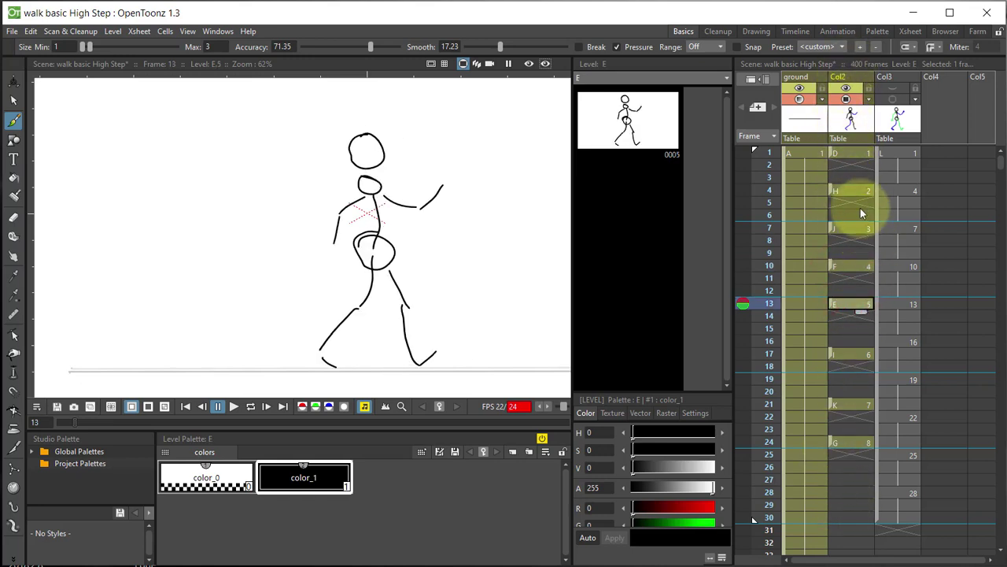
left_click(843, 151)
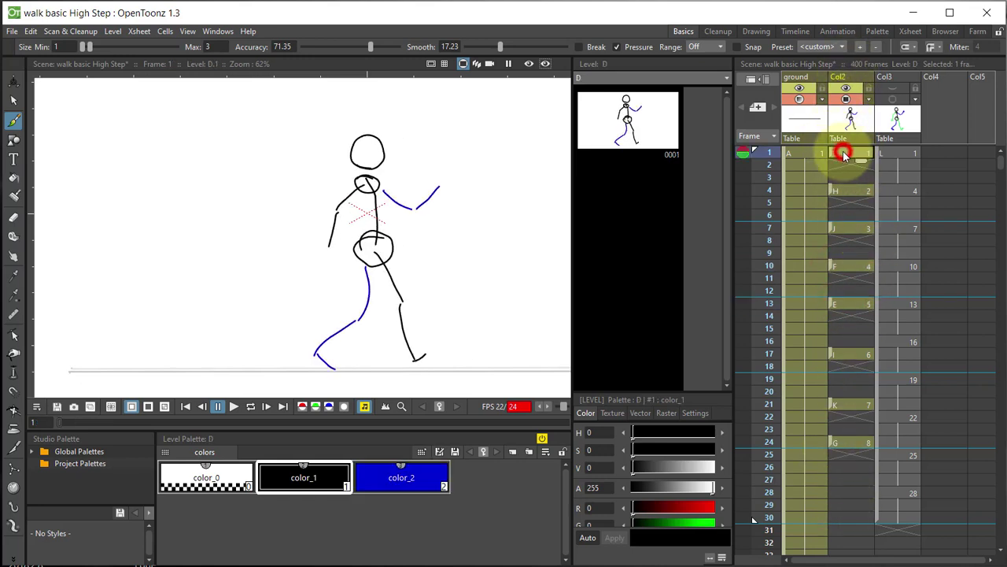
left_click(842, 192)
left_click(839, 154)
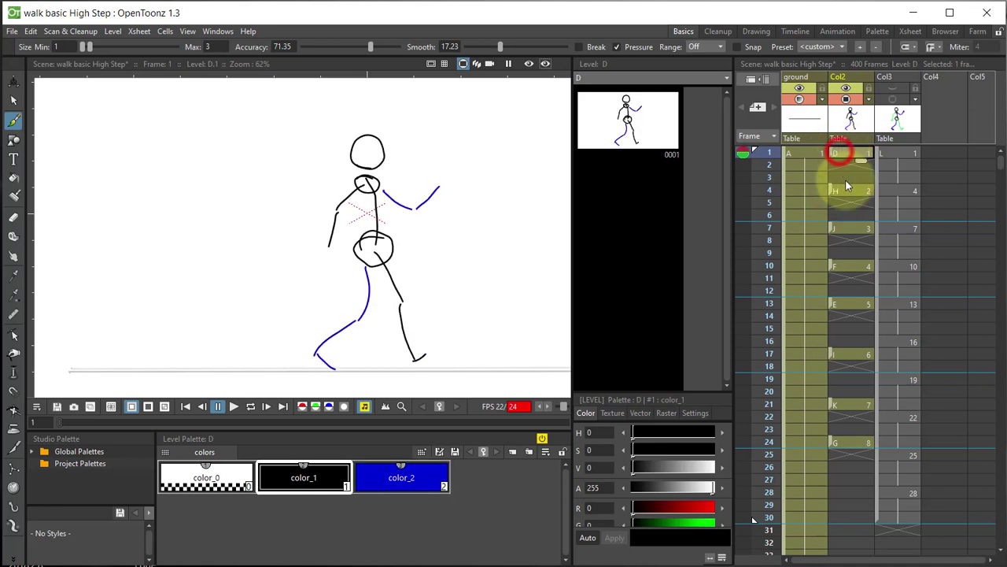
left_click(843, 191)
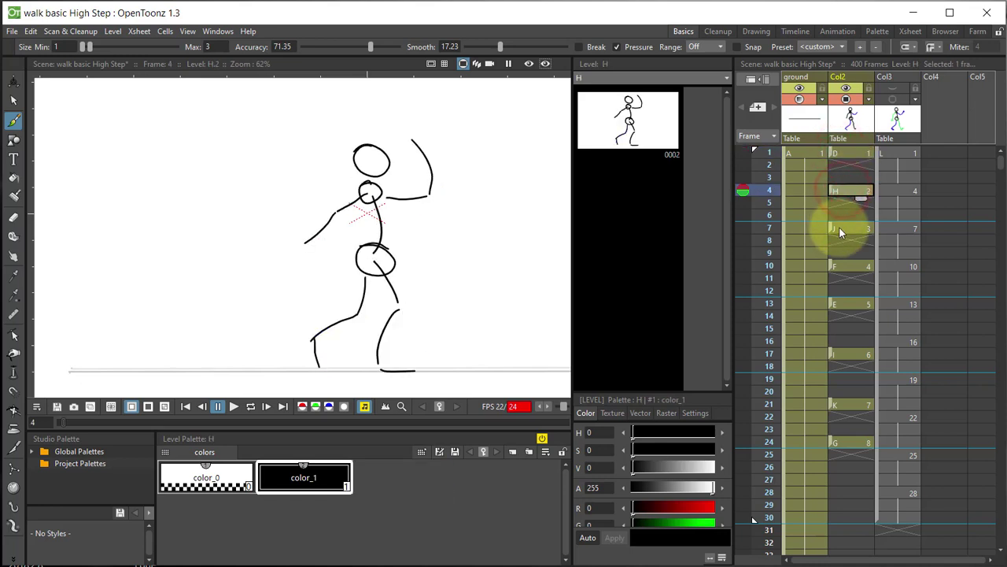
left_click(839, 227)
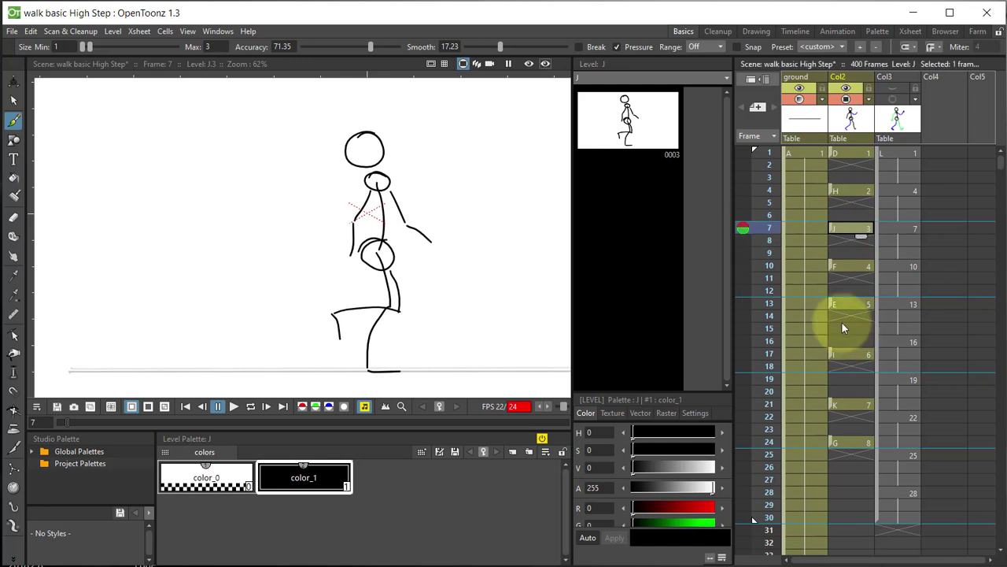
left_click(630, 120)
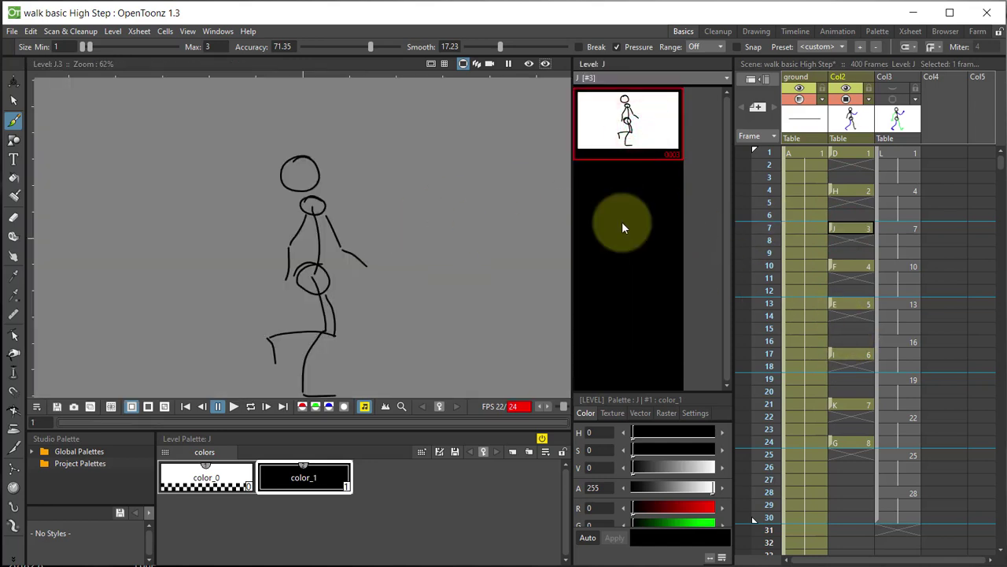
Compare the level palettes of the Col2 drawings at frames 1, 4, 10 and 17.
left_click(844, 77)
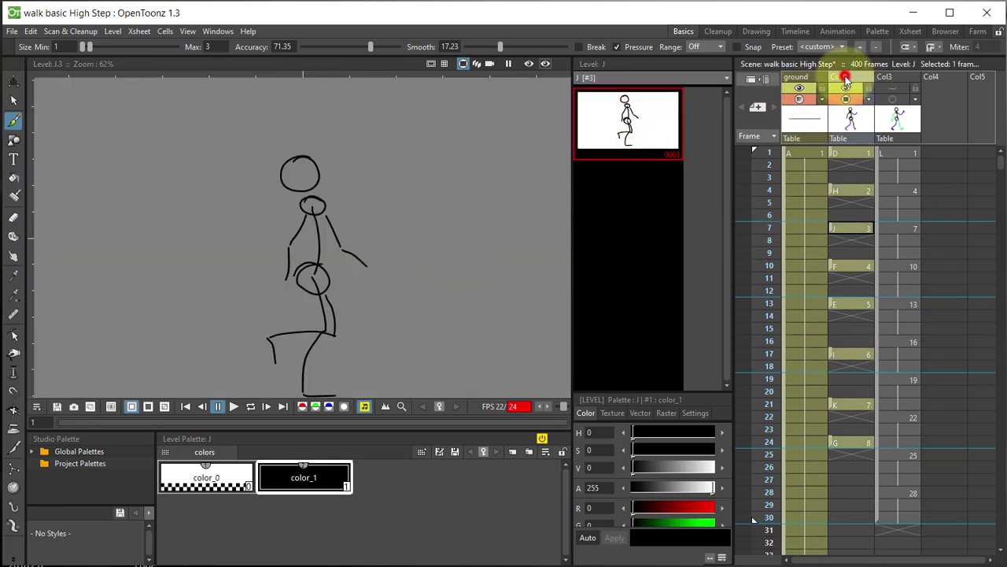
left_click(847, 152)
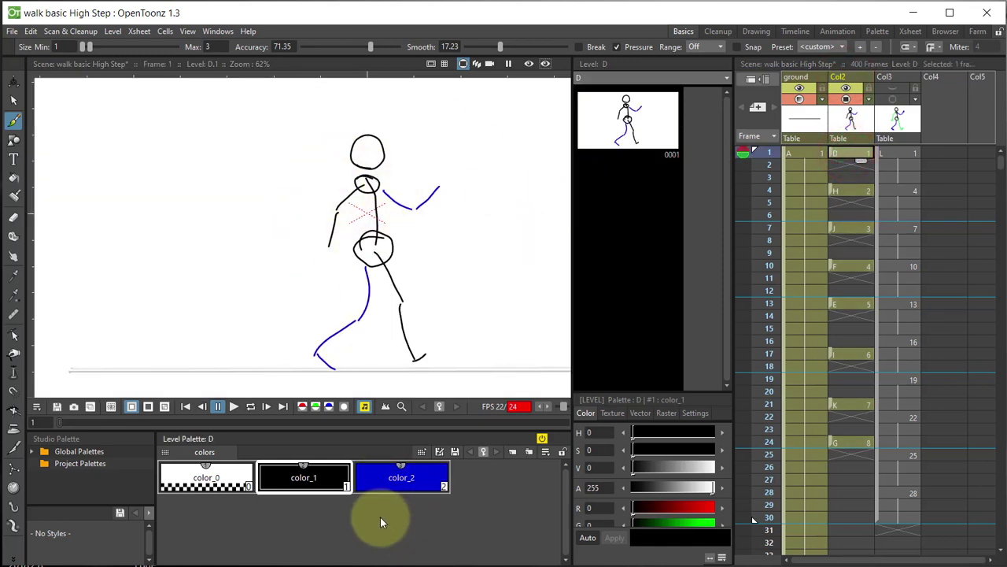
left_click(848, 188)
left_click(846, 266)
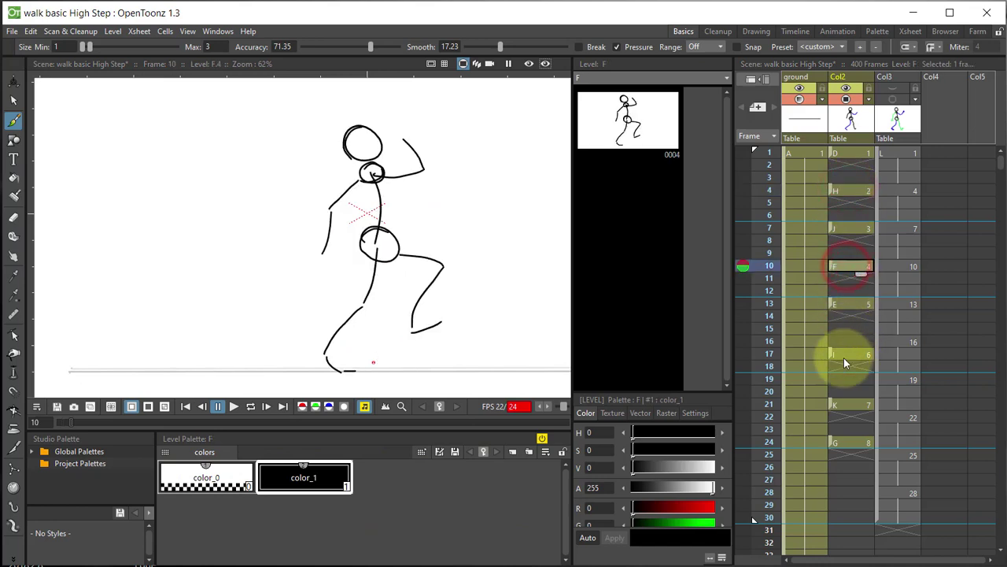
left_click(843, 356)
left_click(846, 155)
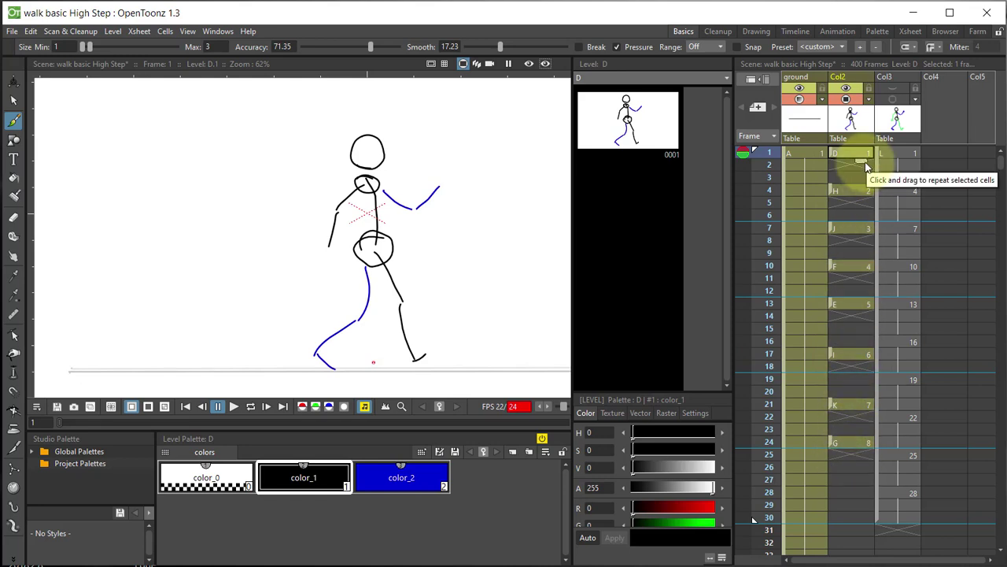
Draw a brimmed hat on the figure's head at frame 1 of the empty Col4 with the Brush tool.
left_click(937, 87)
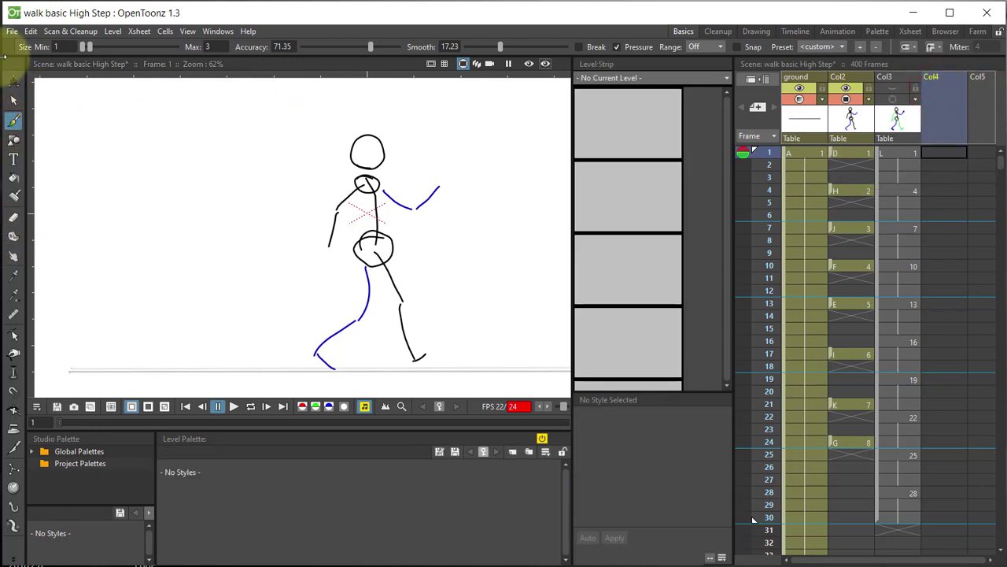
left_click(12, 121)
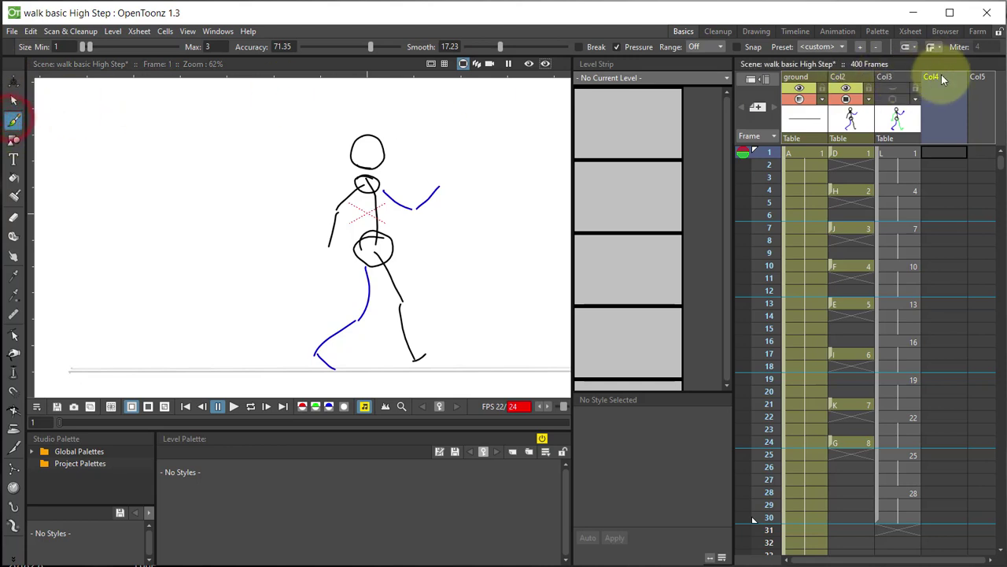
left_click(936, 151)
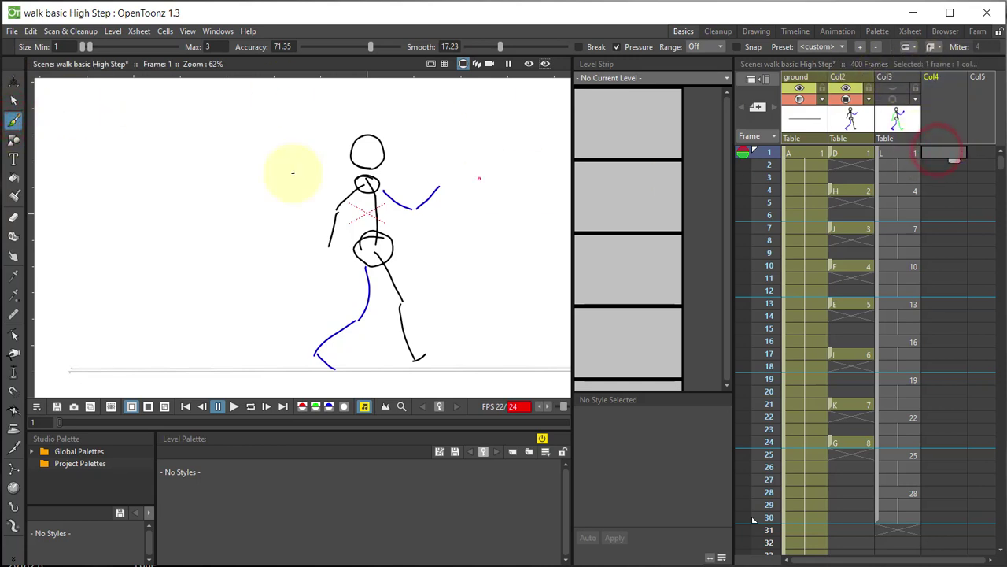
mouse_move(340, 148)
left_mouse_down()
mouse_move(404, 136)
mouse_move(356, 142)
mouse_move(347, 121)
mouse_move(378, 138)
left_mouse_up()
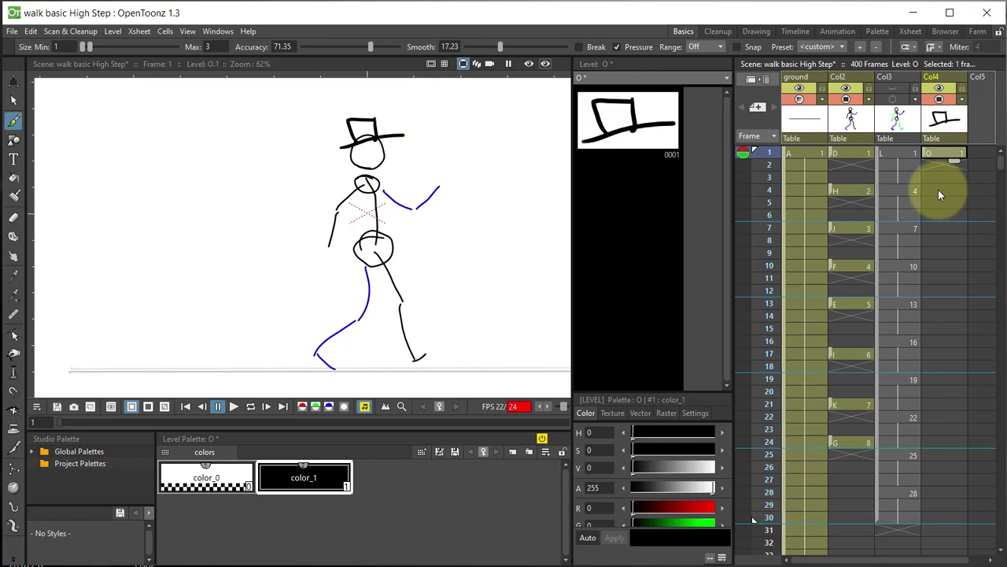
Draw a tilted brimmed hat on the figure's head at frame 7 of Col4 with the Brush tool.
left_click(942, 229)
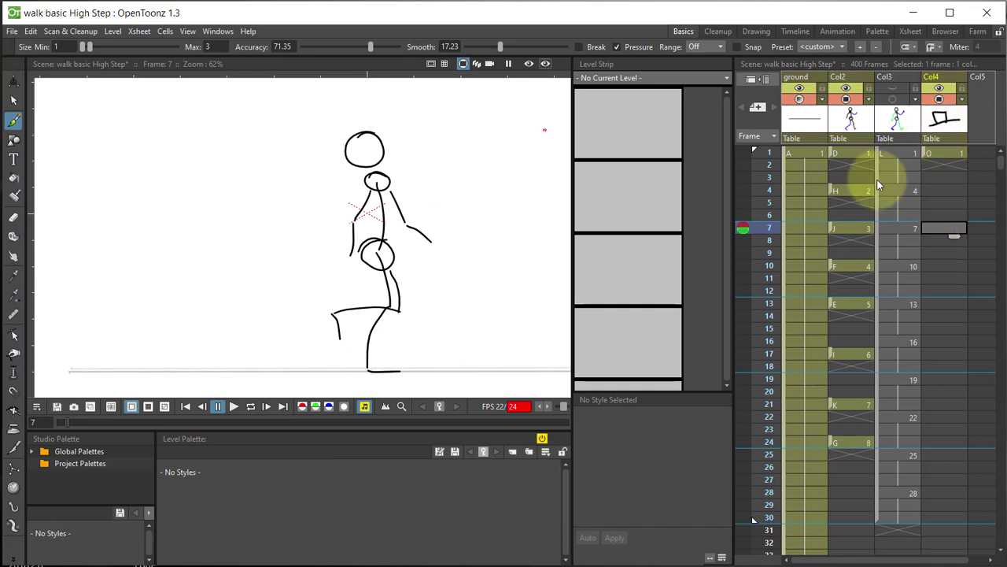
left_click_drag(337, 150, 402, 130)
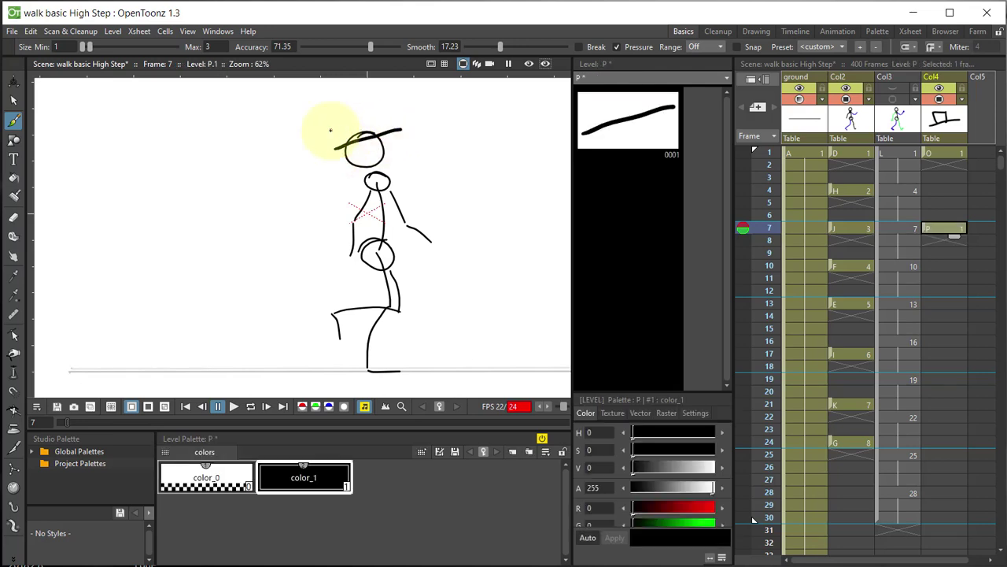
mouse_move(335, 121)
left_mouse_down()
mouse_move(346, 148)
mouse_move(337, 124)
mouse_move(370, 144)
left_mouse_up()
left_click(337, 124)
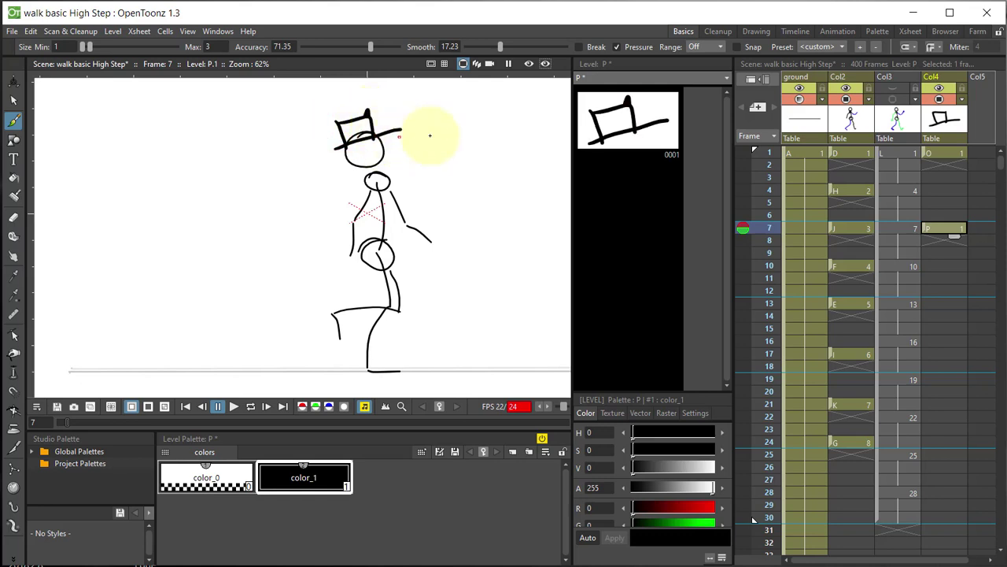
Compare the hat levels at frames 1 and 7 of Col4, and delete the frame 7 cell.
left_click(938, 156)
left_click(929, 227)
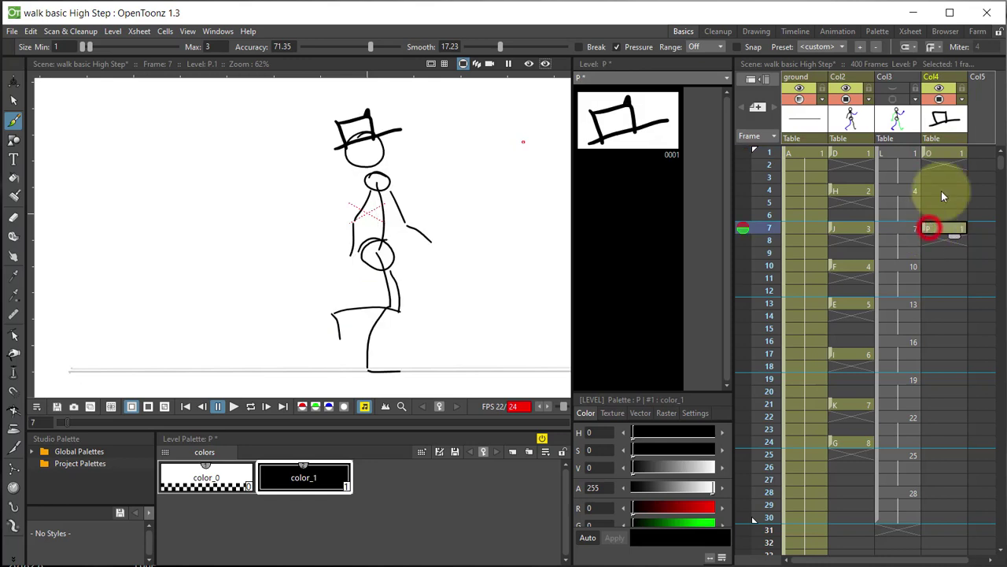
left_click(933, 154)
left_click(929, 228)
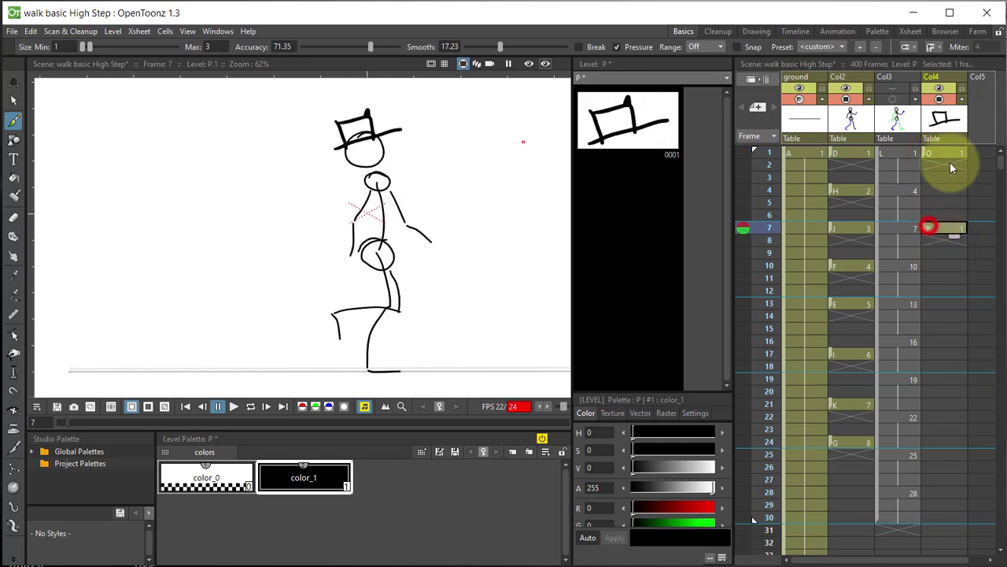
left_click(933, 154)
left_click(930, 228)
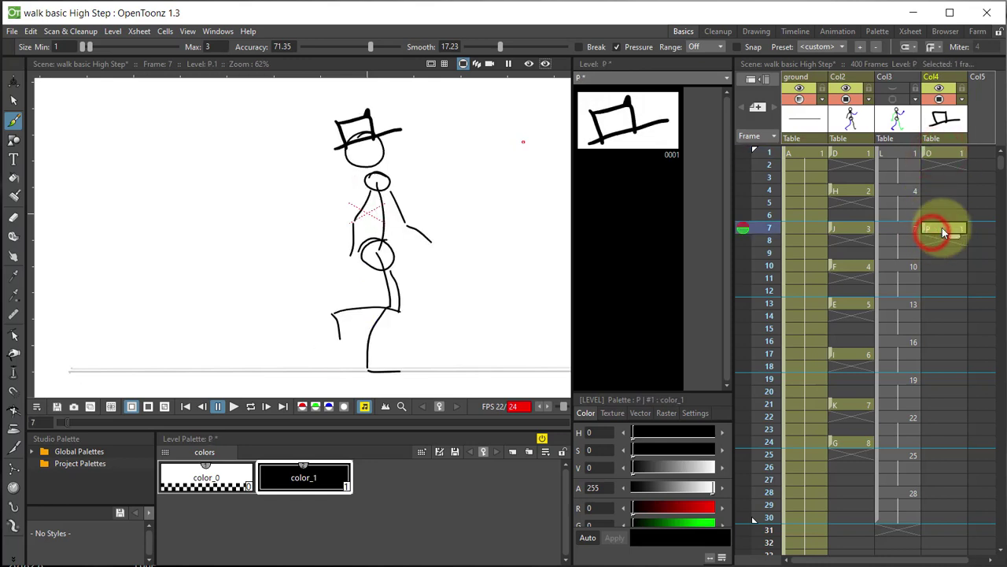
key("Delete")
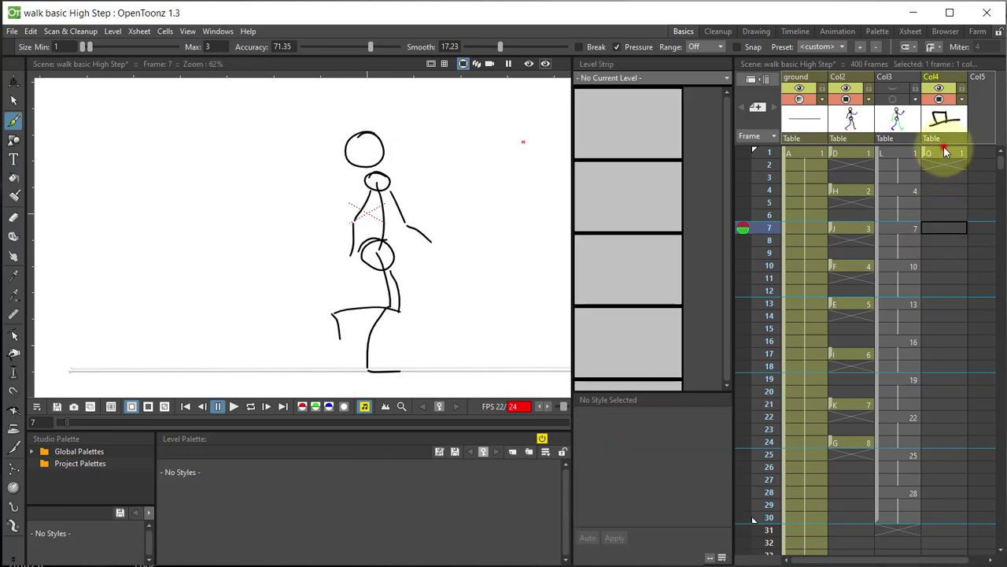
Draw another brimmed hat at frame 2 of Col4, directly after the first hat cell.
left_click(945, 156)
left_click(937, 164)
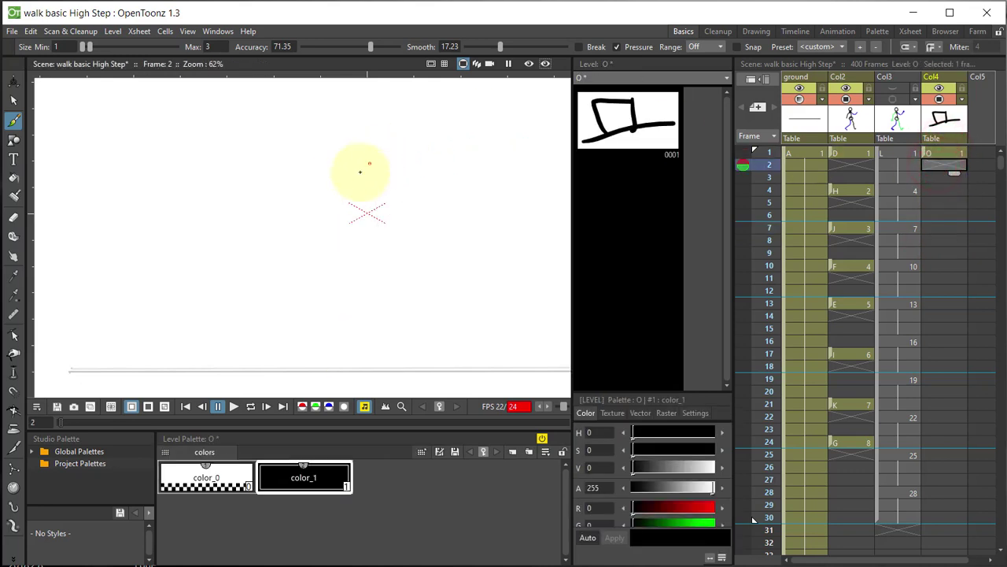
left_click(336, 173)
left_click_drag(334, 172, 428, 142)
left_click_drag(337, 126, 358, 175)
mouse_move(338, 123)
left_mouse_down()
mouse_move(389, 110)
mouse_move(359, 172)
left_mouse_up()
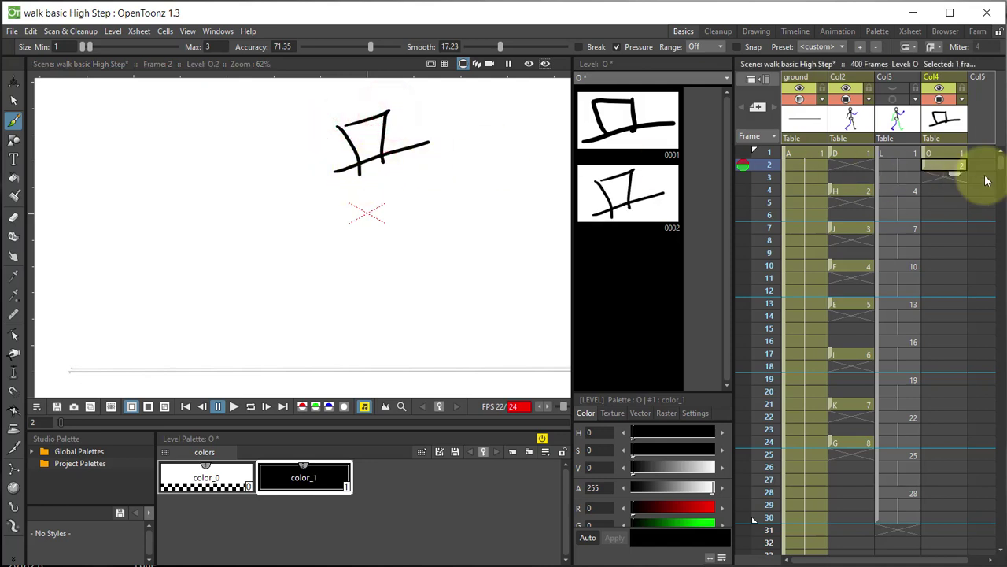
Compare the hat drawings at frames 1 and 2 of Col4, and delete the whole column.
left_click(942, 162)
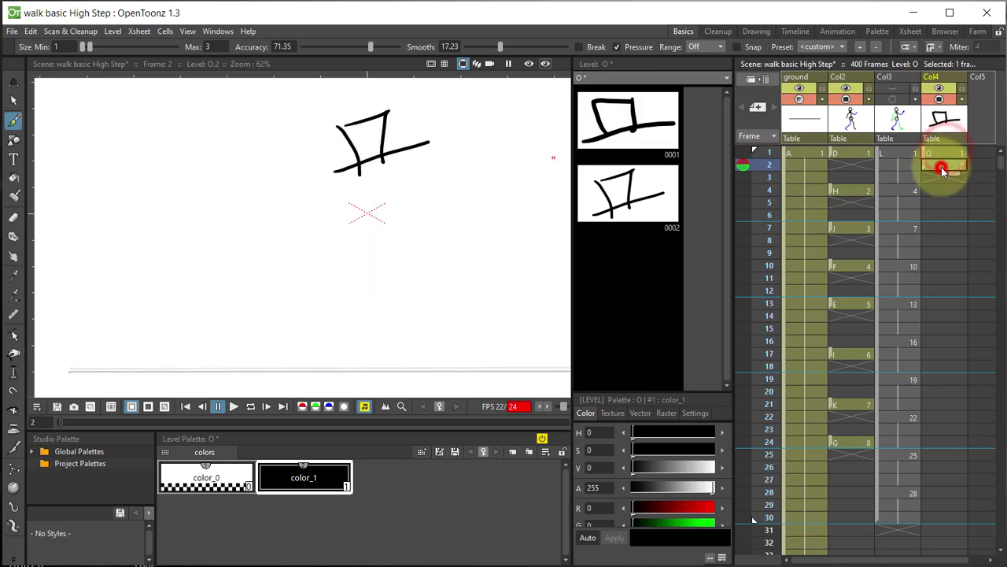
left_click(946, 154)
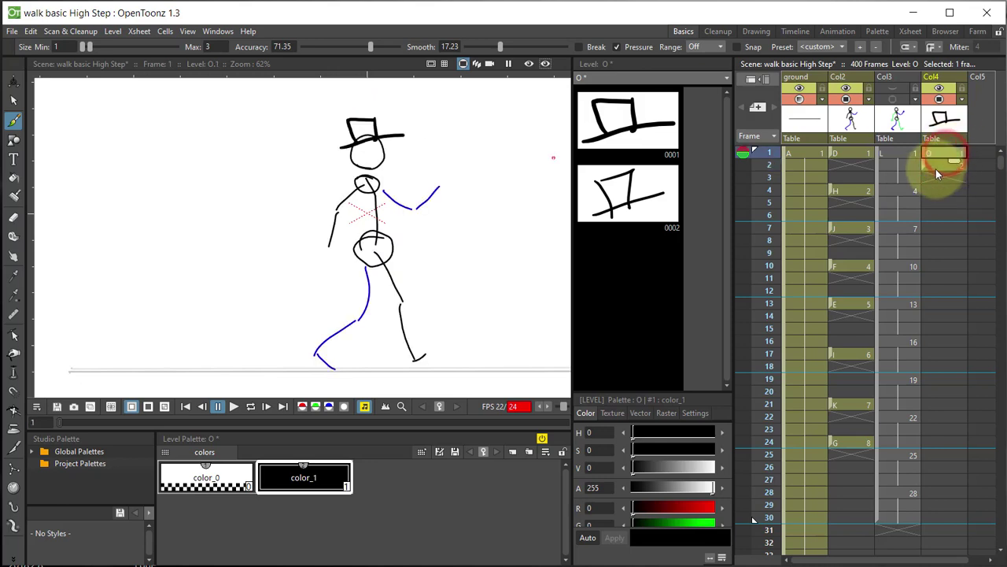
left_click(942, 151)
left_click(943, 164)
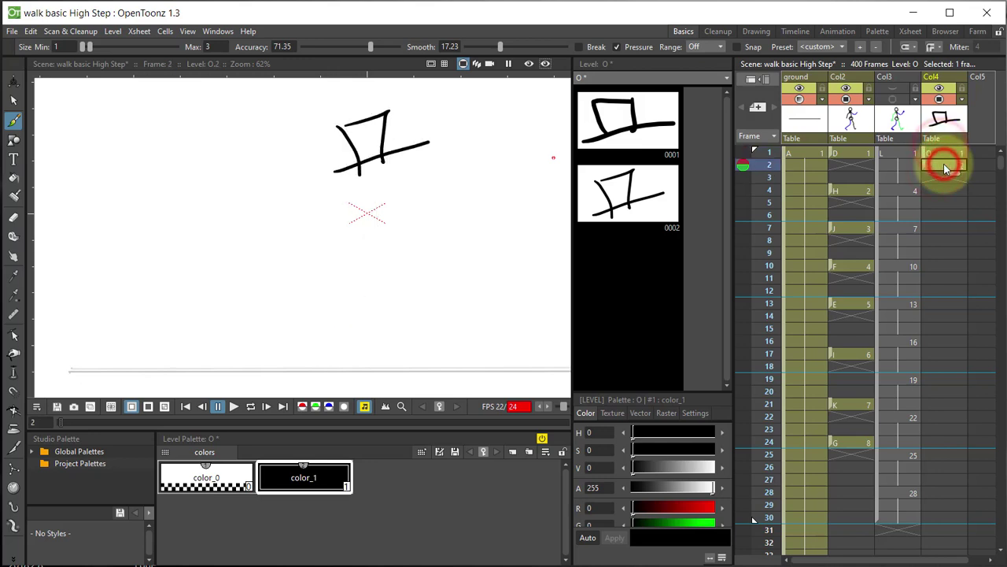
left_click(951, 73)
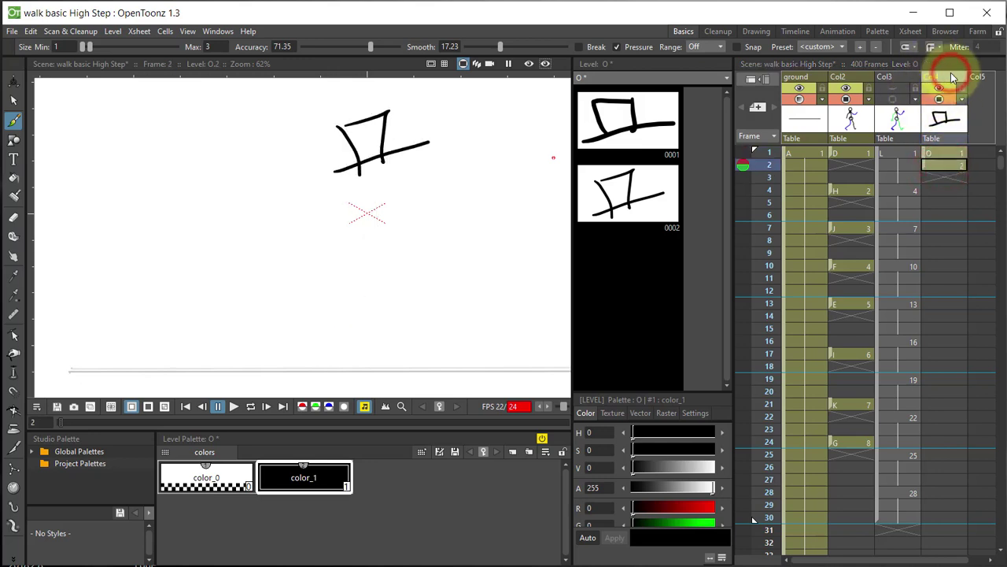
key("Delete")
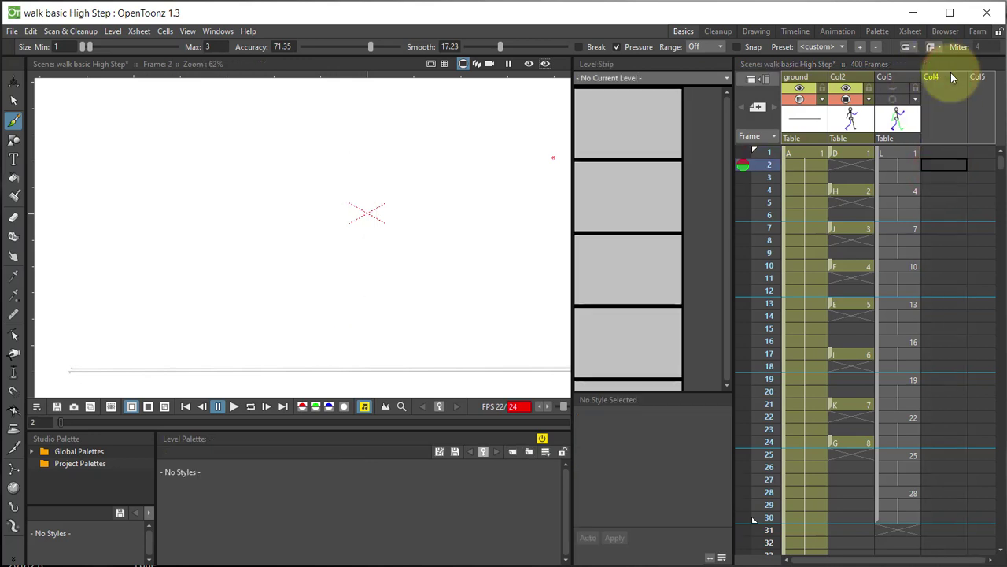
Set Autocreation to Use Xsheet as Animation Sheet in the Drawing preferences.
left_click(12, 31)
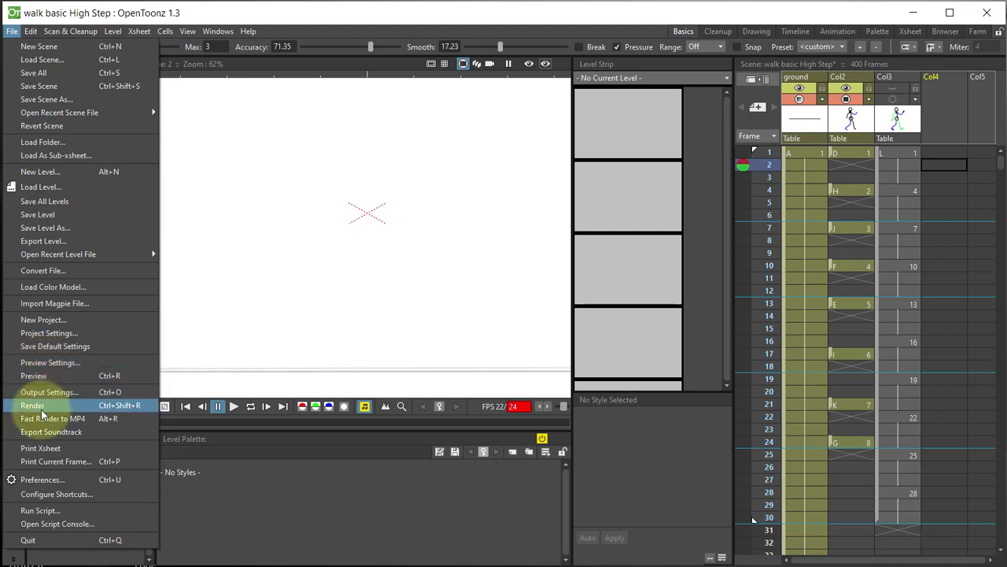
left_click(37, 480)
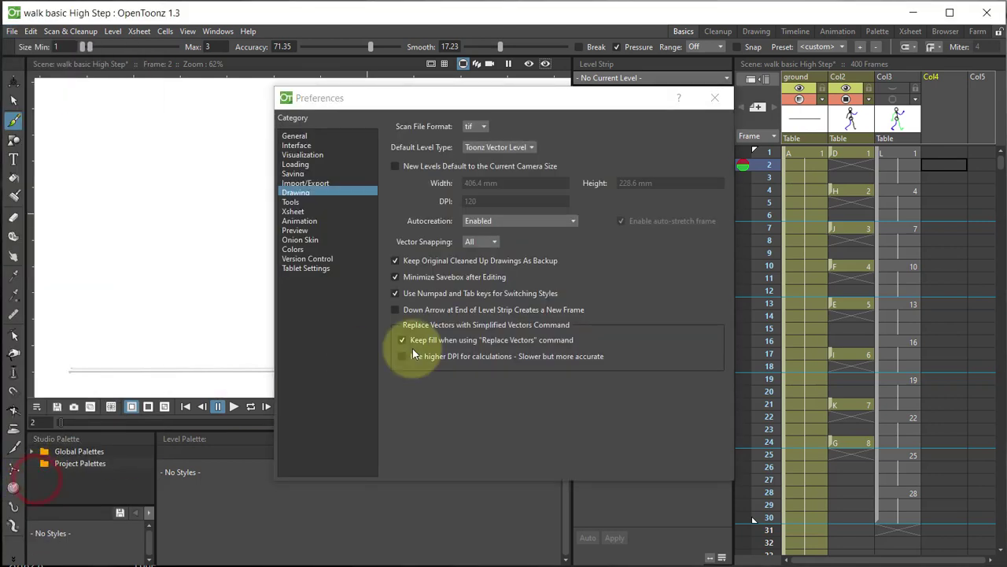
left_click(292, 194)
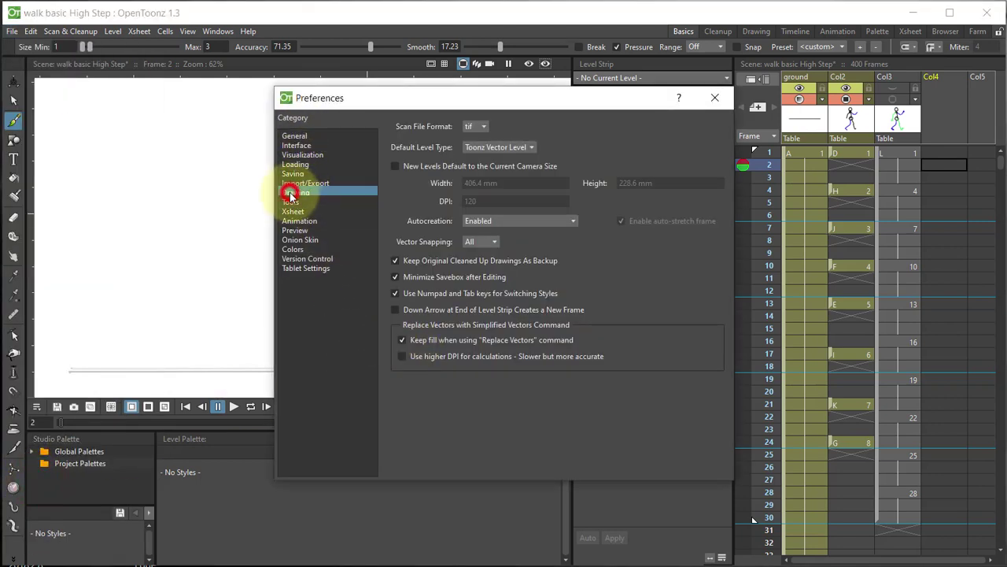
left_click(571, 220)
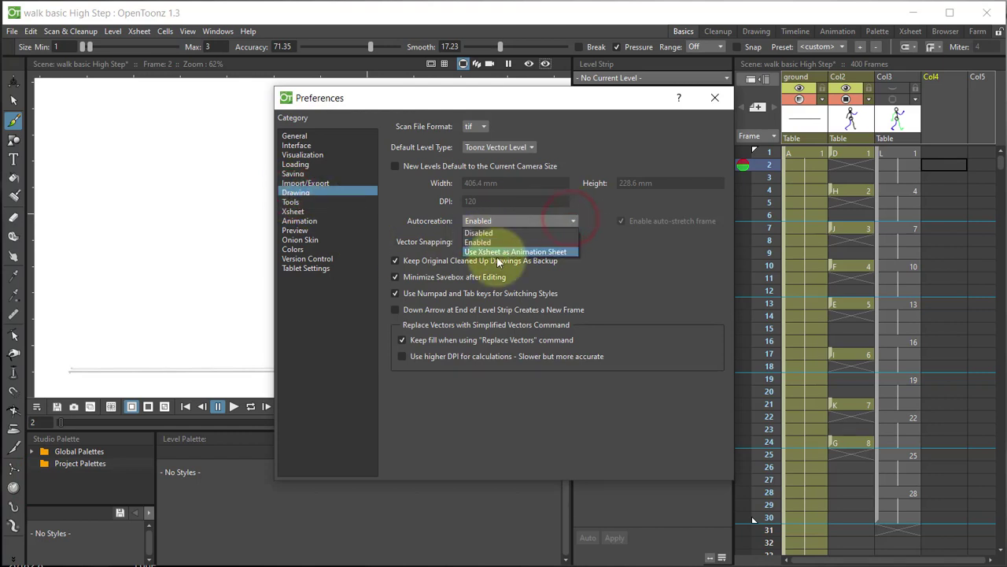
left_click(497, 252)
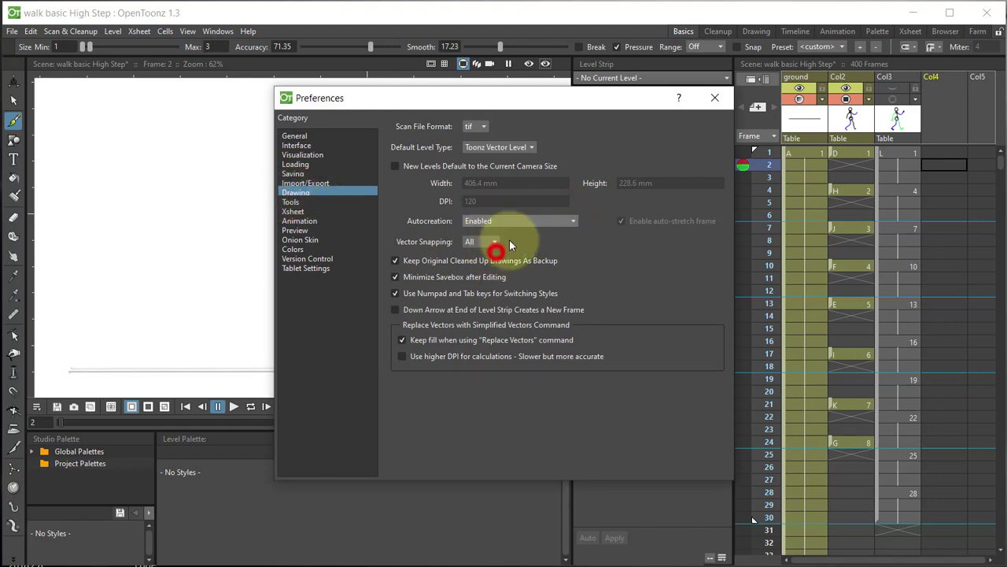
left_click(714, 97)
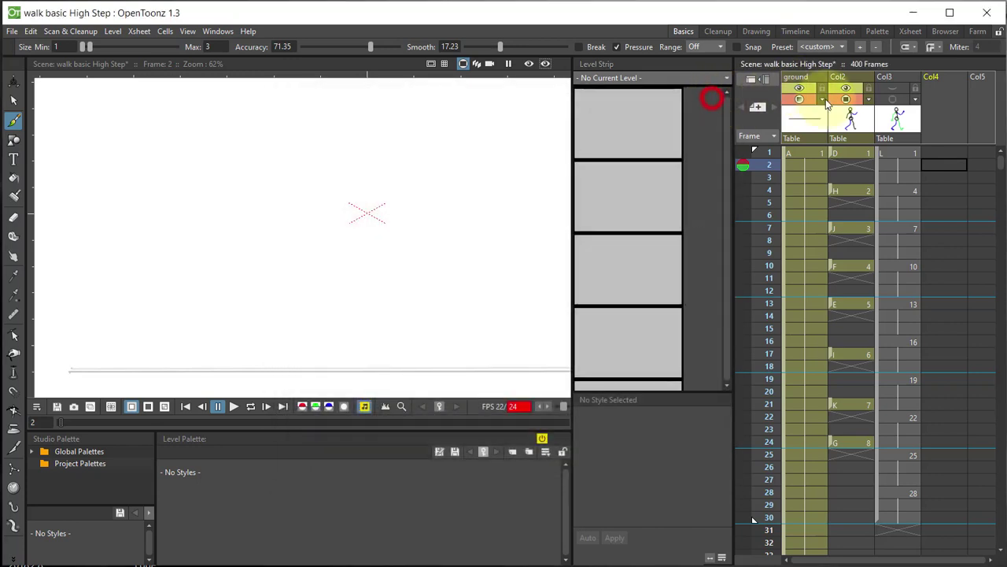
Draw a brimmed hat on the figure's head at frame 1 of the emptied Col4.
left_click(940, 96)
left_click(943, 154)
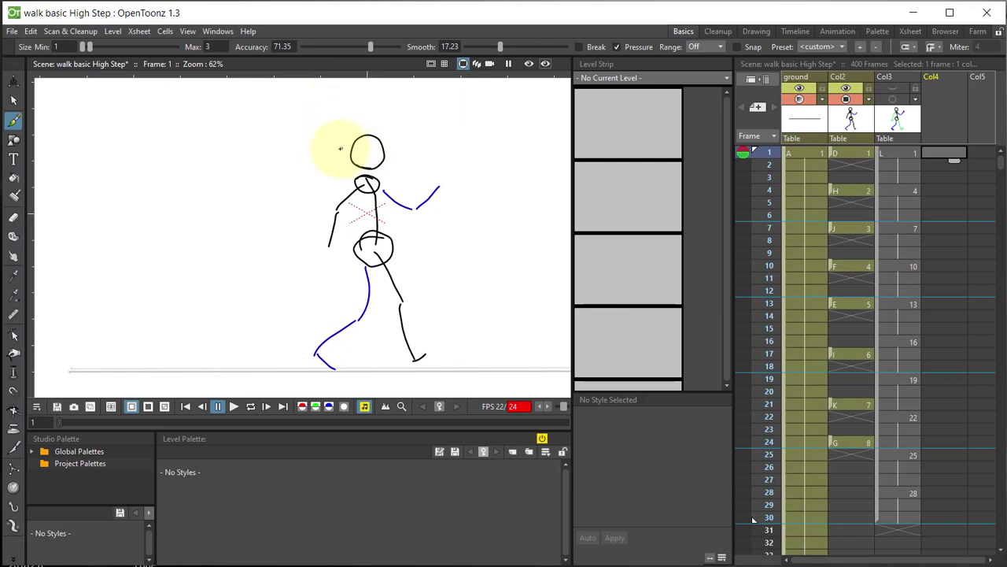
mouse_move(335, 151)
left_mouse_down()
mouse_move(403, 132)
mouse_move(346, 119)
mouse_move(376, 113)
mouse_move(379, 132)
left_mouse_up()
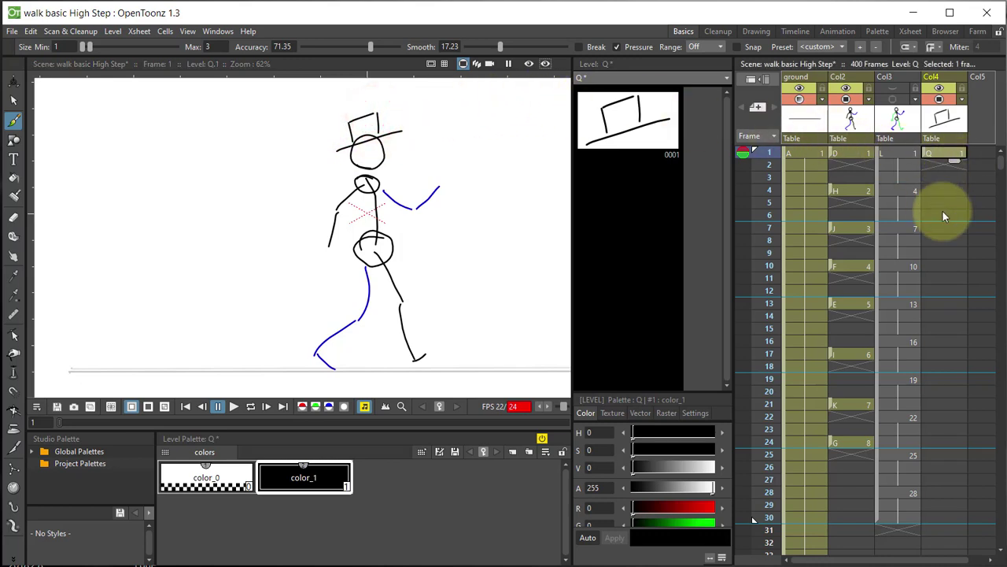
Turn on the onion skin three frames back and draw a hat at frame 4 of Col4, comparing it with frame 1.
left_click(942, 189)
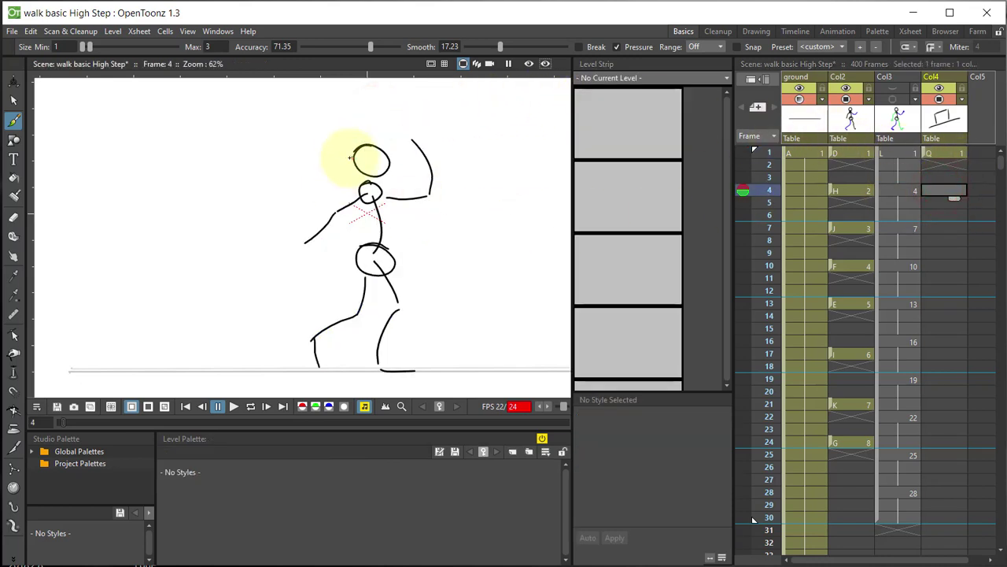
left_click(744, 151)
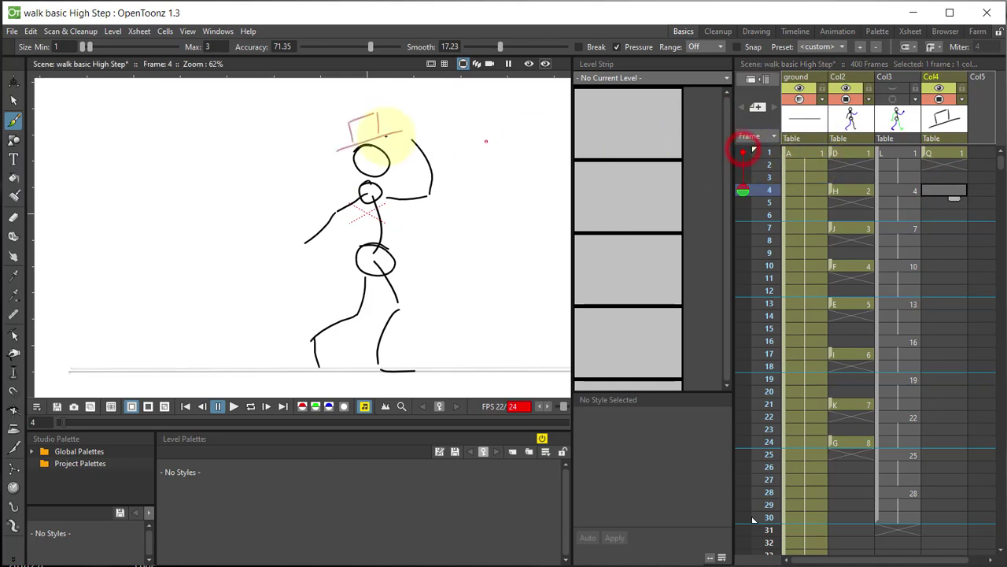
left_click(338, 148)
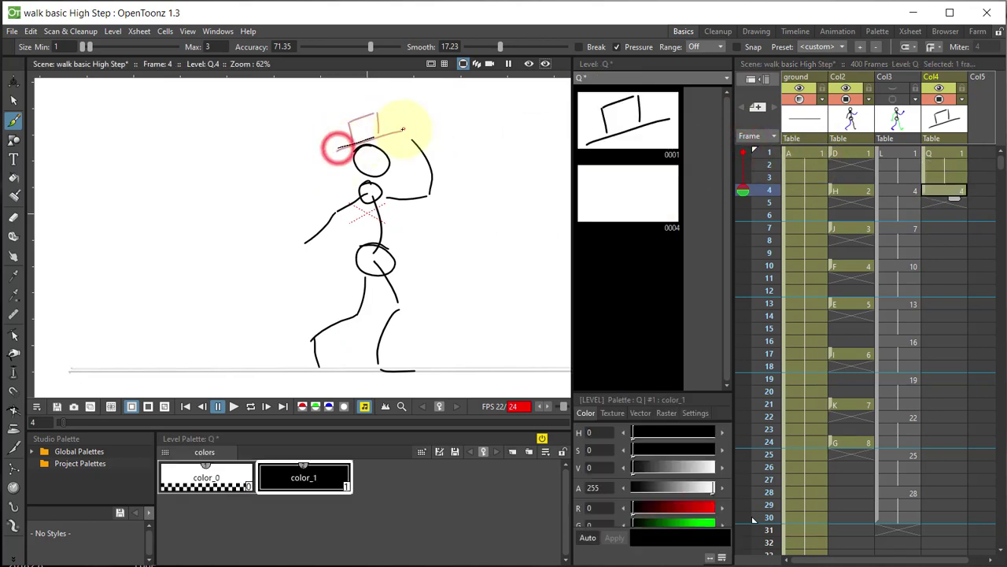
mouse_move(403, 129)
left_mouse_down()
mouse_move(363, 114)
mouse_move(392, 104)
mouse_move(383, 109)
mouse_move(388, 131)
left_mouse_up()
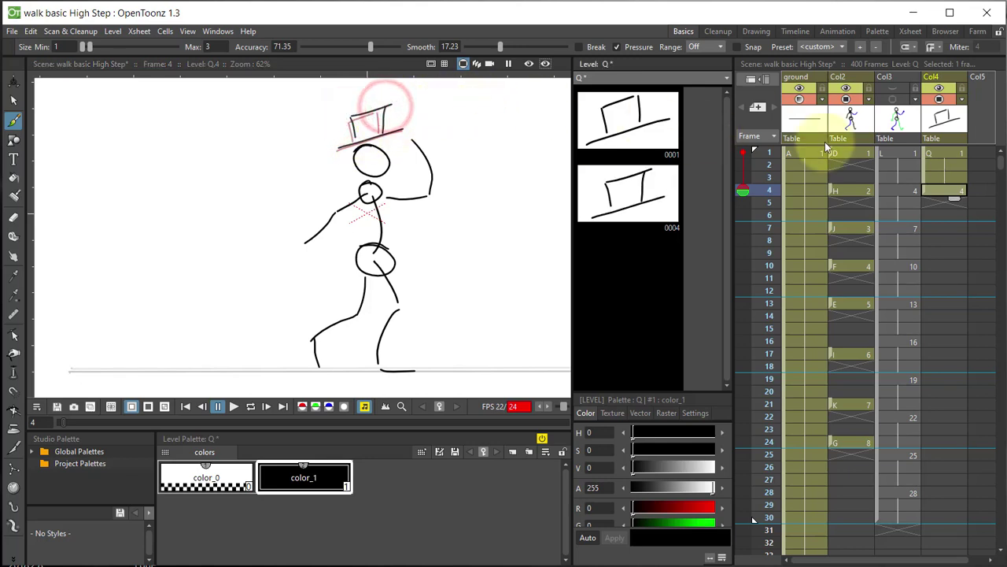
left_click(945, 153)
left_click(944, 190)
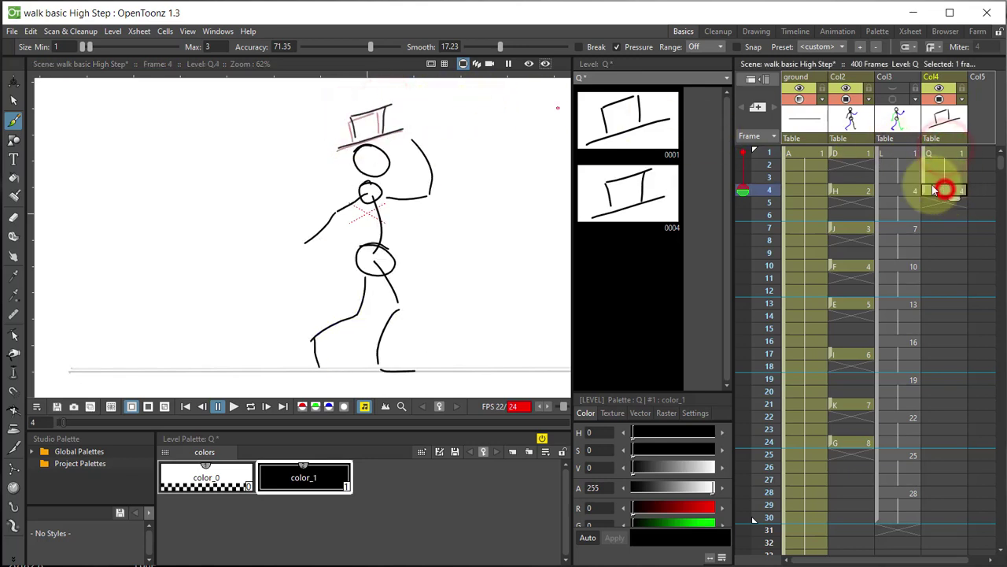
Draw tilted hats on the figure's head at frames 7 and 10 of Col4, using the onion skin as reference.
left_click(945, 228)
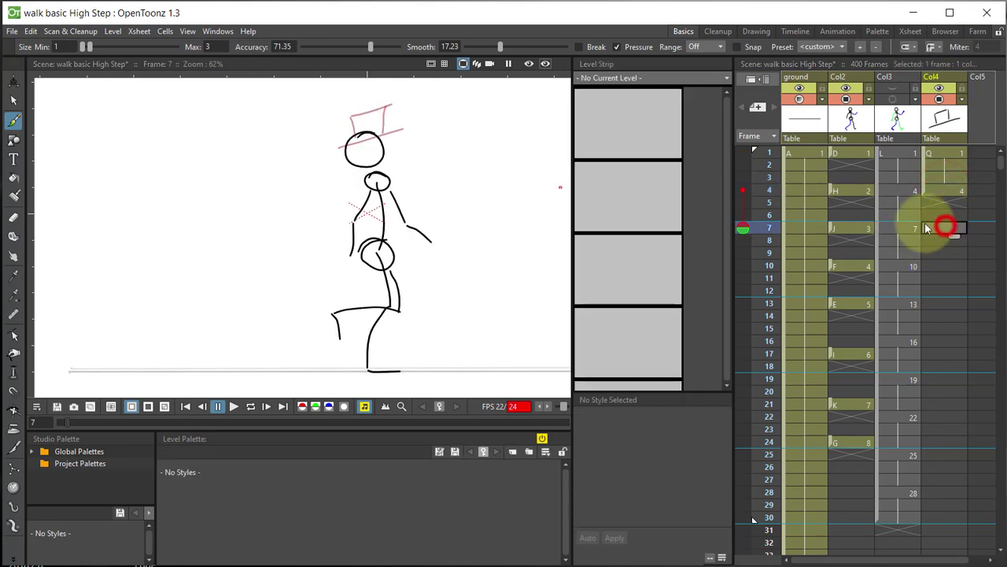
left_click_drag(333, 151, 400, 112)
mouse_move(332, 118)
left_mouse_down()
mouse_move(374, 102)
mouse_move(364, 102)
mouse_move(367, 146)
left_mouse_up()
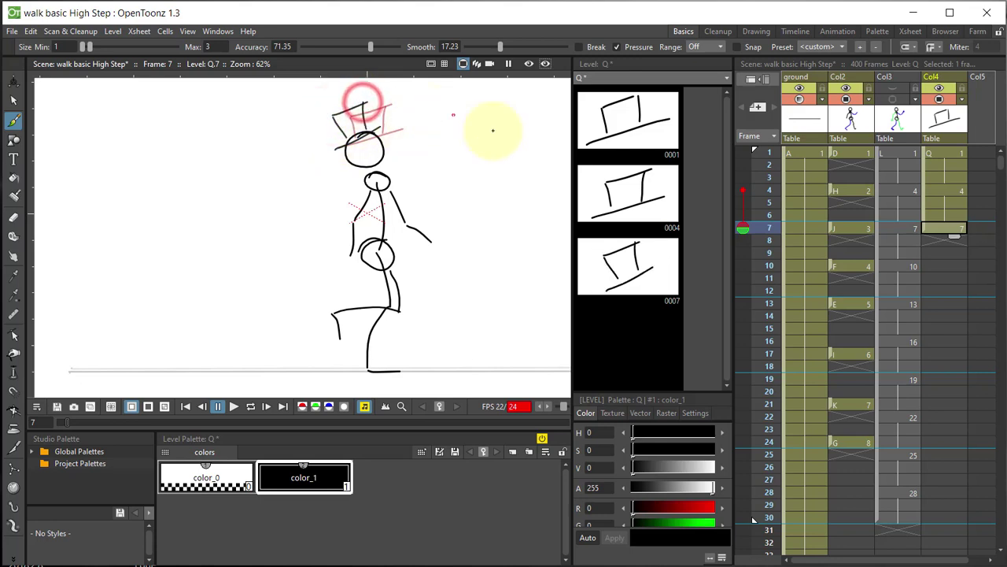
left_click(938, 268)
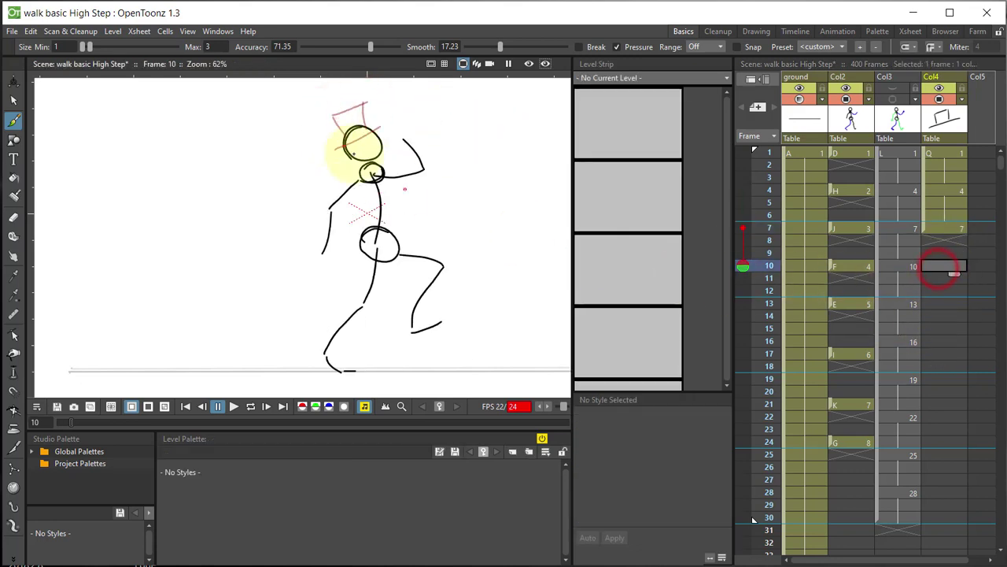
mouse_move(322, 152)
left_mouse_down()
mouse_move(385, 116)
mouse_move(329, 119)
mouse_move(337, 138)
mouse_move(329, 118)
mouse_move(366, 126)
left_mouse_up()
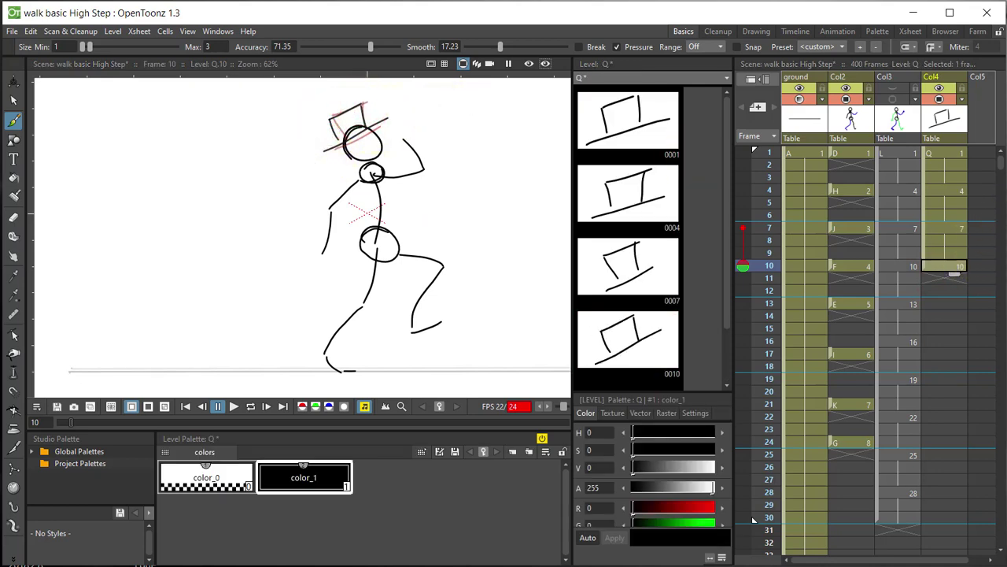
Draw a tilted hat at the held frame 3 of Col4, and check frames 8 and 10 of the column.
left_click(948, 177)
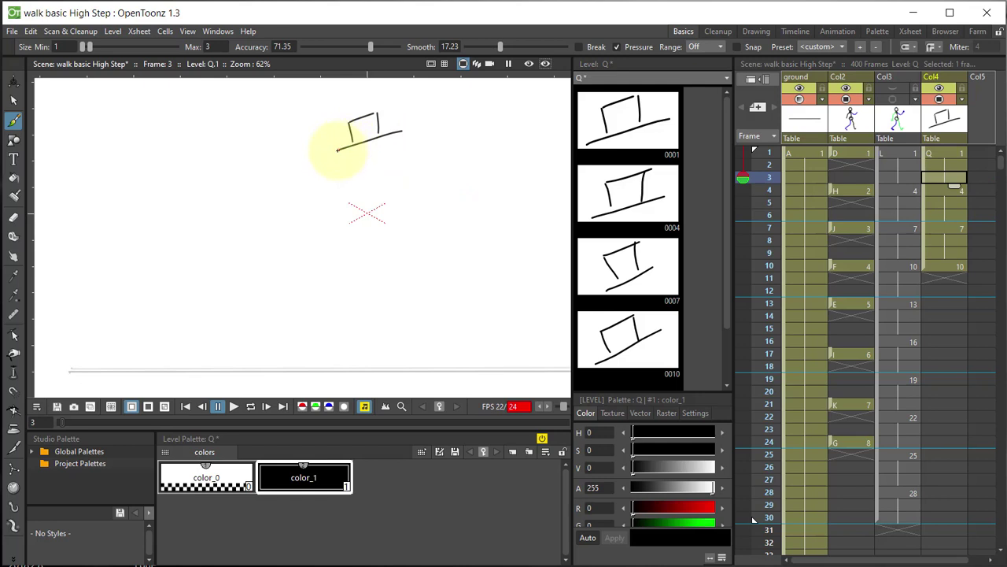
mouse_move(338, 151)
left_mouse_down()
mouse_move(392, 120)
mouse_move(352, 142)
mouse_move(370, 102)
mouse_move(375, 130)
left_mouse_up()
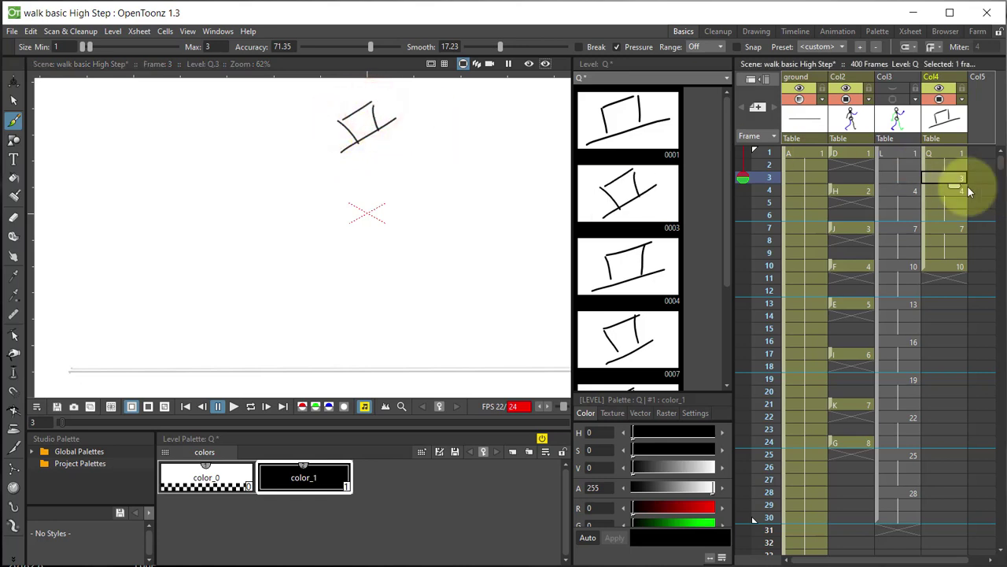
left_click(955, 240)
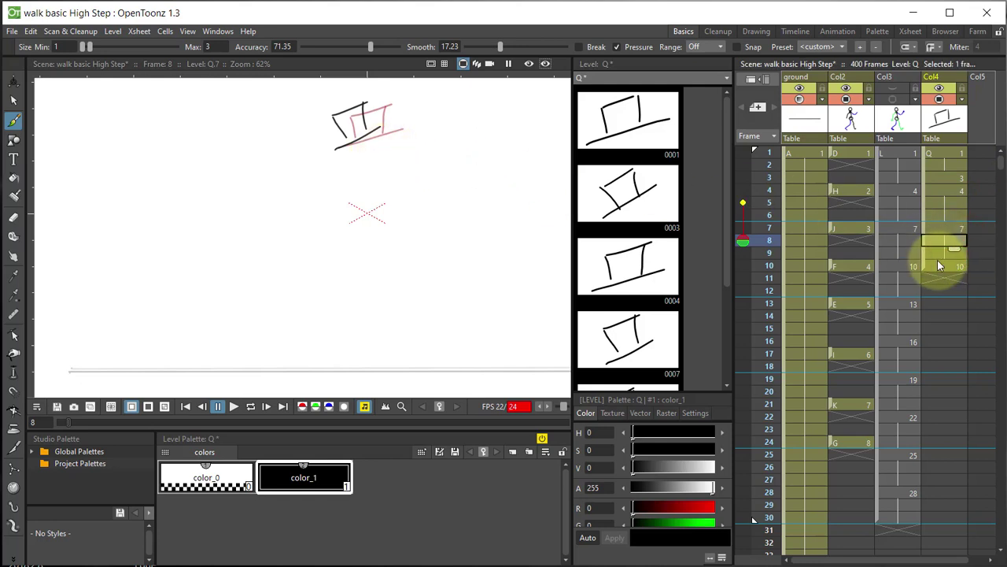
left_click(939, 262)
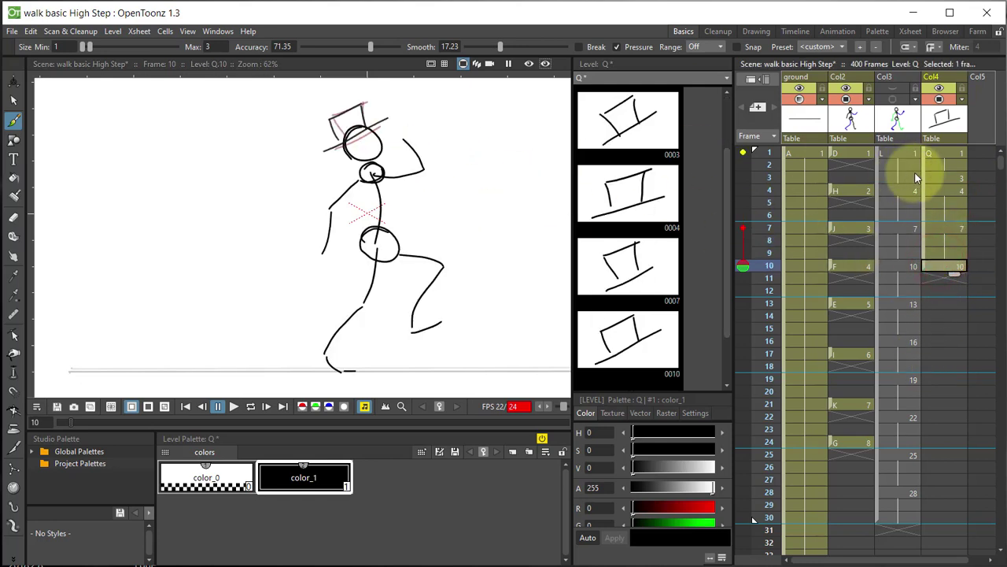
Draw a tilted hat at the held frame 2 of Col4.
left_click(948, 164)
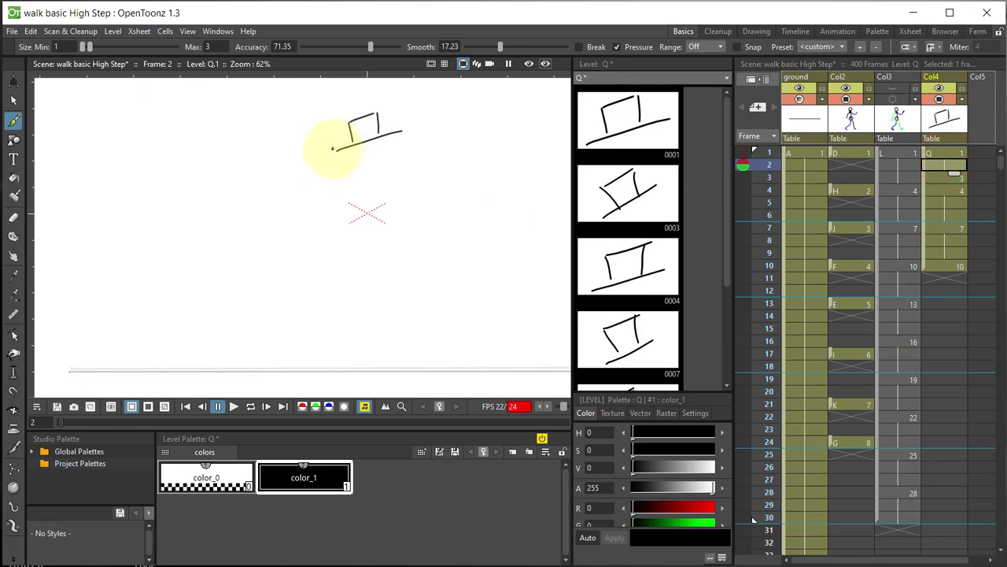
left_click_drag(391, 118, 335, 150)
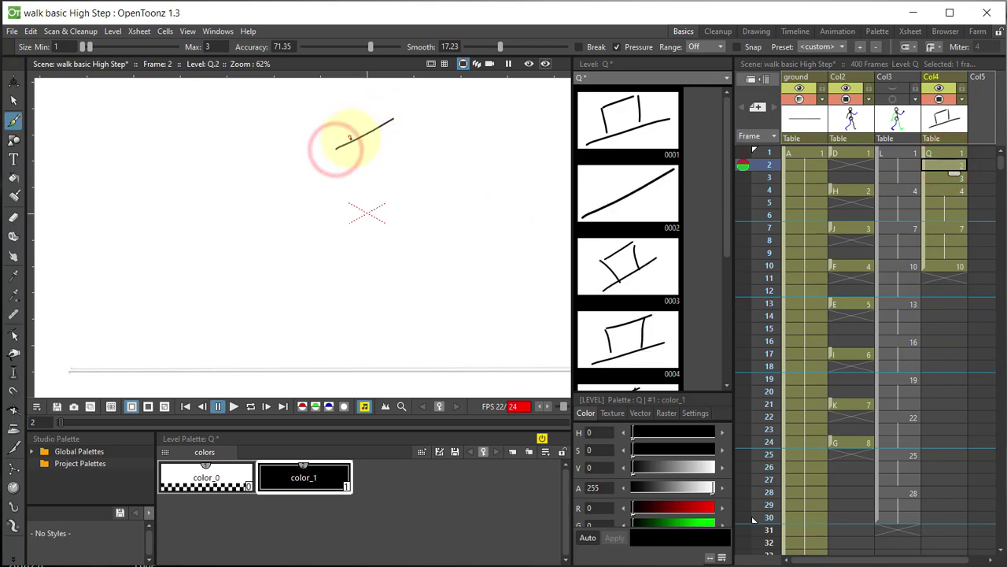
mouse_move(349, 106)
left_mouse_down()
mouse_move(357, 140)
mouse_move(350, 104)
mouse_move(377, 93)
left_mouse_up()
left_click_drag(377, 93, 385, 124)
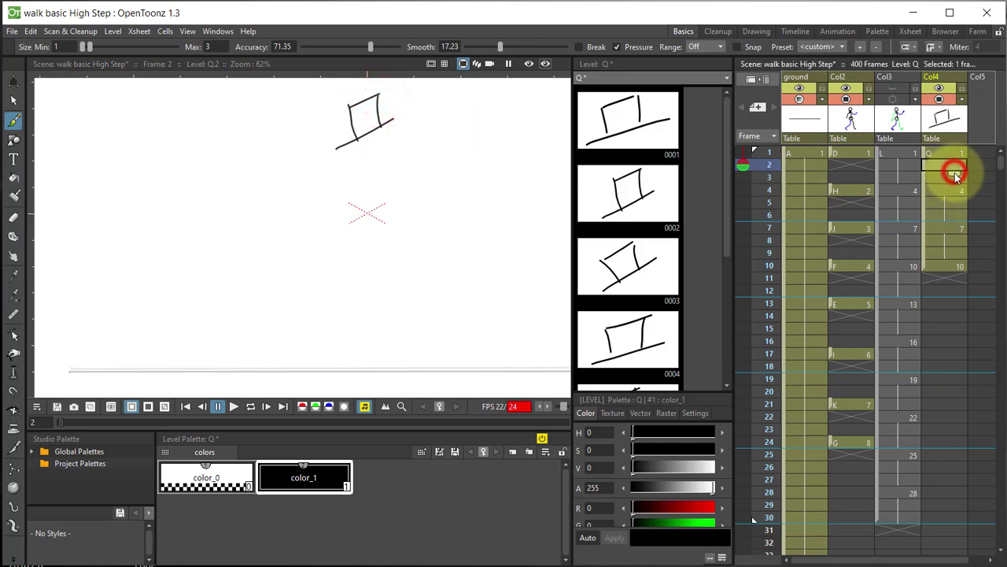
Extend the drawing at frame 2 of Col4 to hold through frame 3, and check the shifted drawings in the column.
left_click_drag(955, 177, 953, 204)
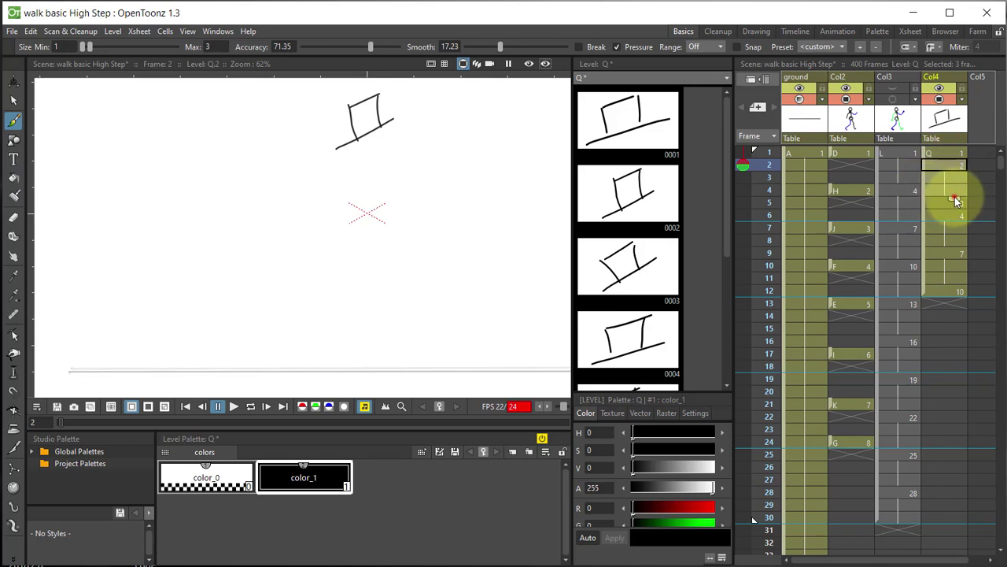
mouse_move(955, 200)
left_mouse_down()
mouse_move(958, 178)
mouse_move(957, 196)
left_mouse_up()
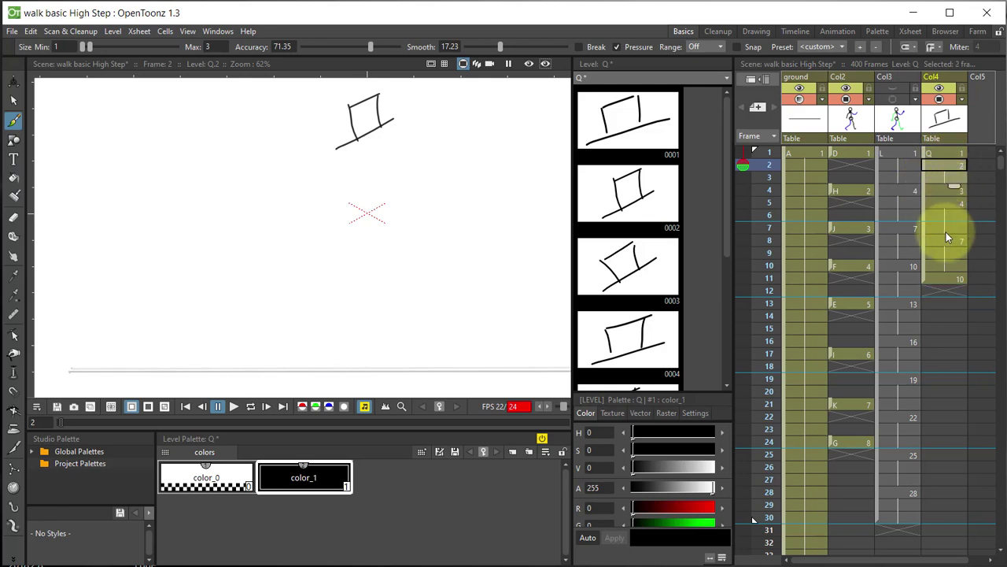
left_click(950, 154)
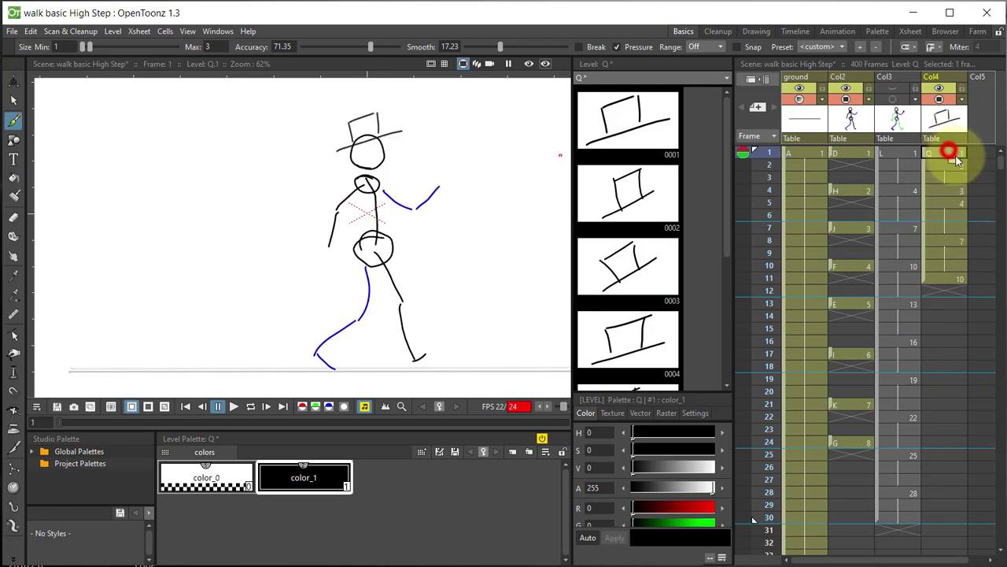
left_click(942, 279)
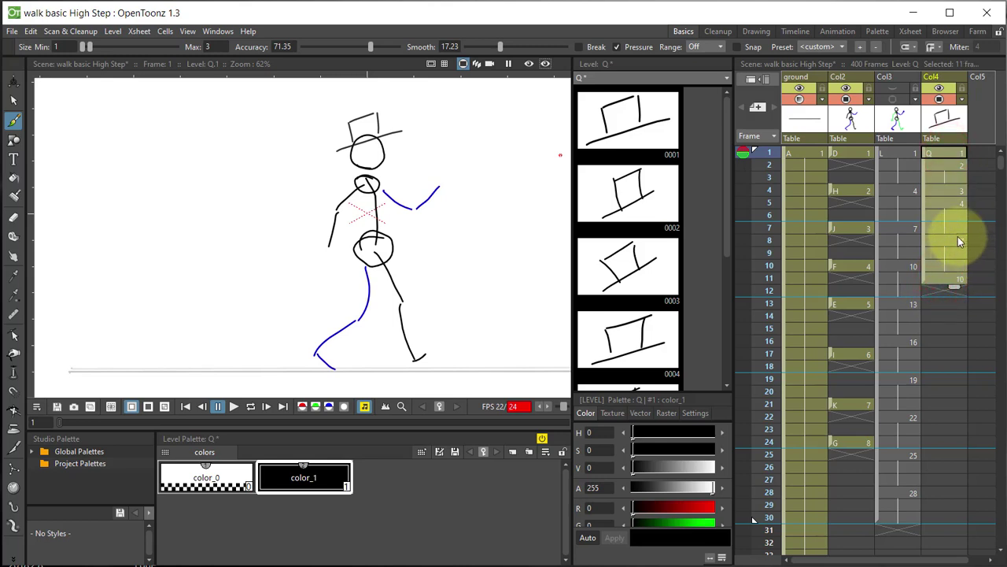
left_click(948, 153)
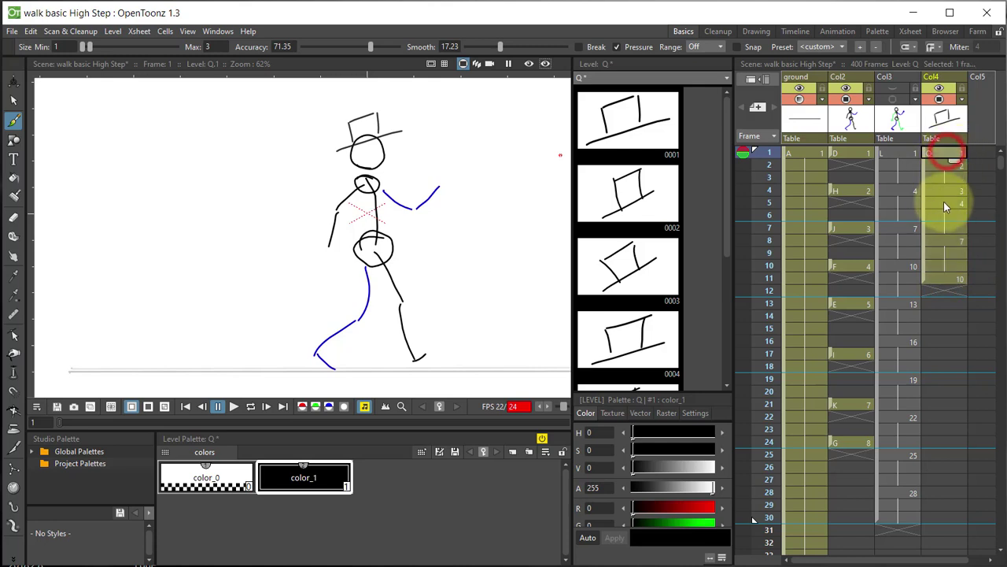
left_click(947, 191)
left_click(953, 240)
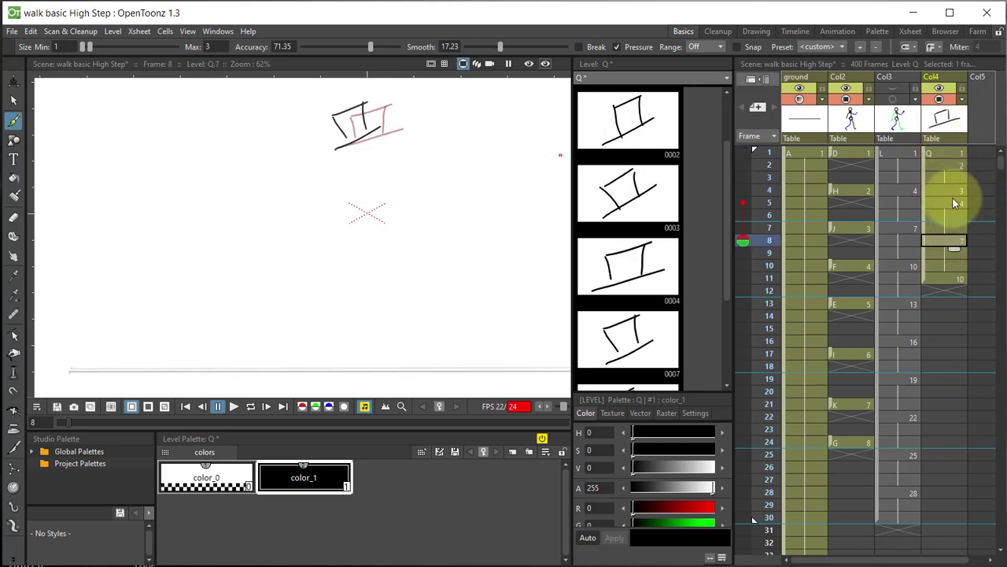
Draw an upright hat at the held frame 6 and a steeply tilted hat at the held frame 9 of Col4.
left_click(951, 214)
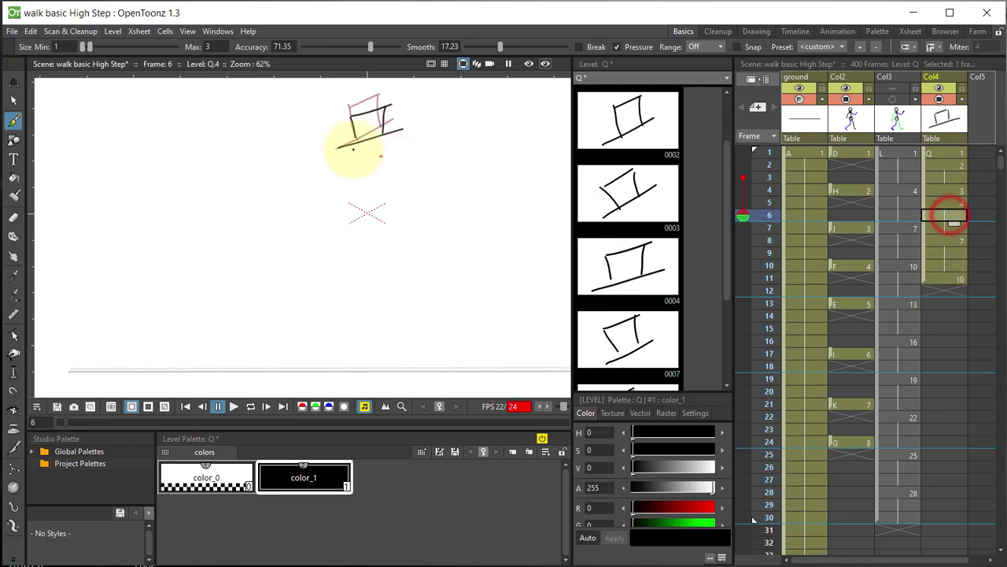
left_click_drag(333, 139, 422, 142)
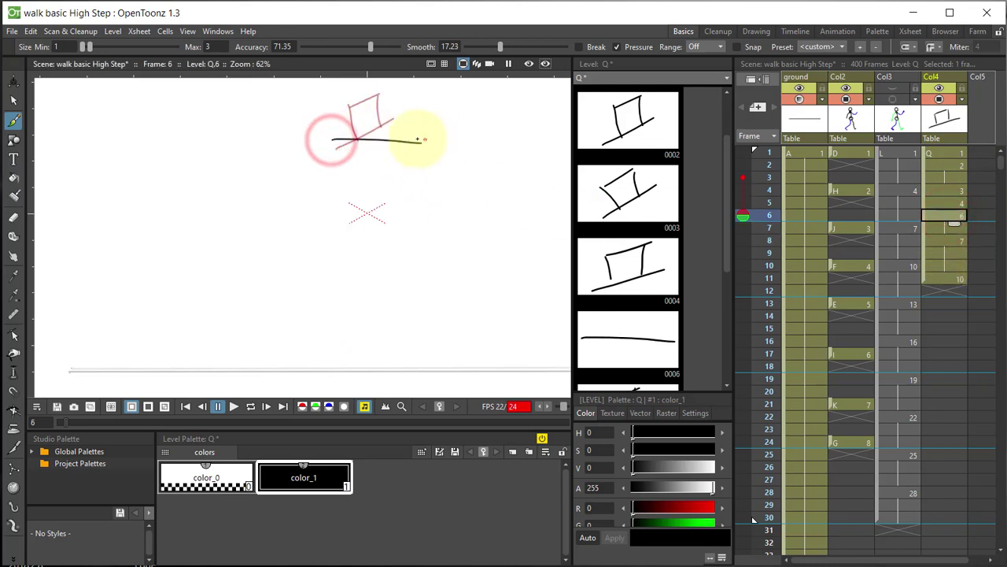
mouse_move(353, 114)
left_mouse_down()
mouse_move(356, 131)
mouse_move(391, 101)
mouse_move(390, 131)
left_mouse_up()
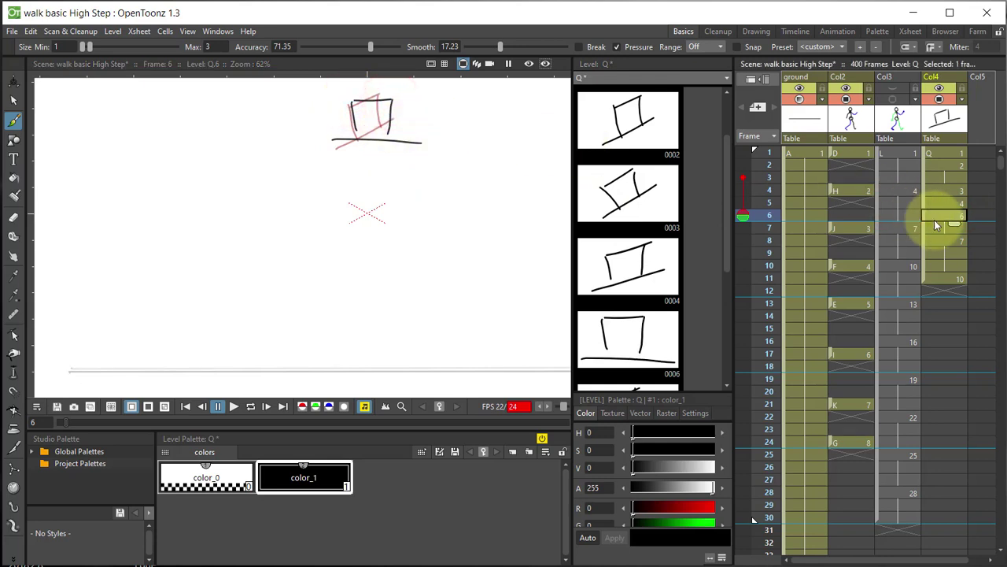
left_click(952, 252)
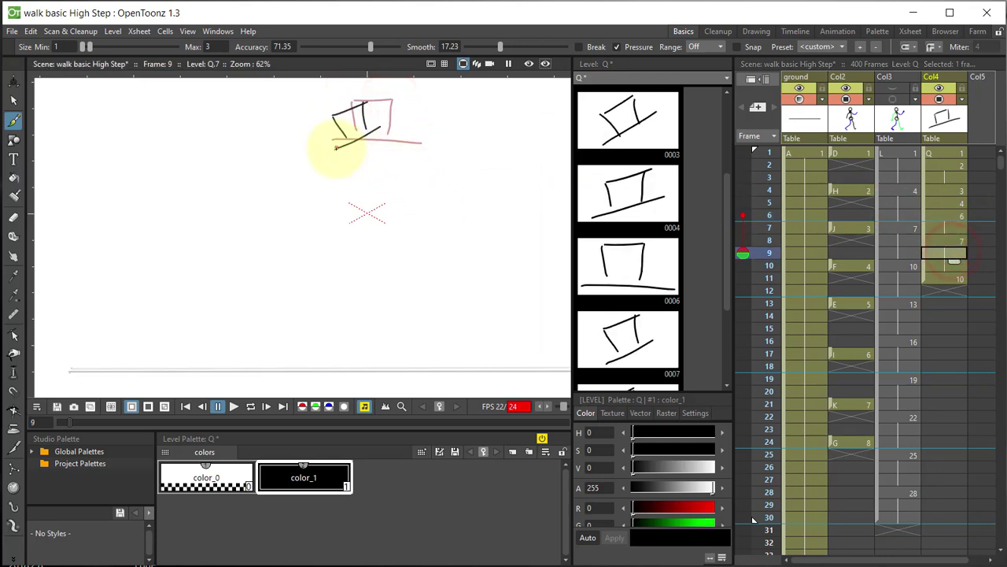
mouse_move(338, 153)
left_mouse_down()
mouse_move(328, 110)
mouse_move(359, 111)
mouse_move(353, 96)
mouse_move(319, 112)
left_mouse_up()
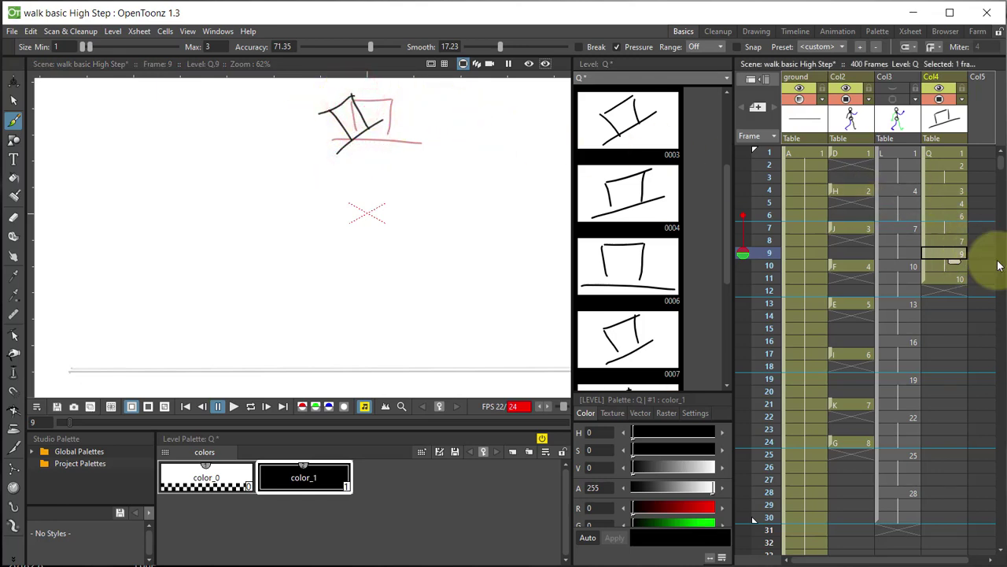
Autorenumber the drawings in frames 1 to 11 of Col4.
left_click(937, 150)
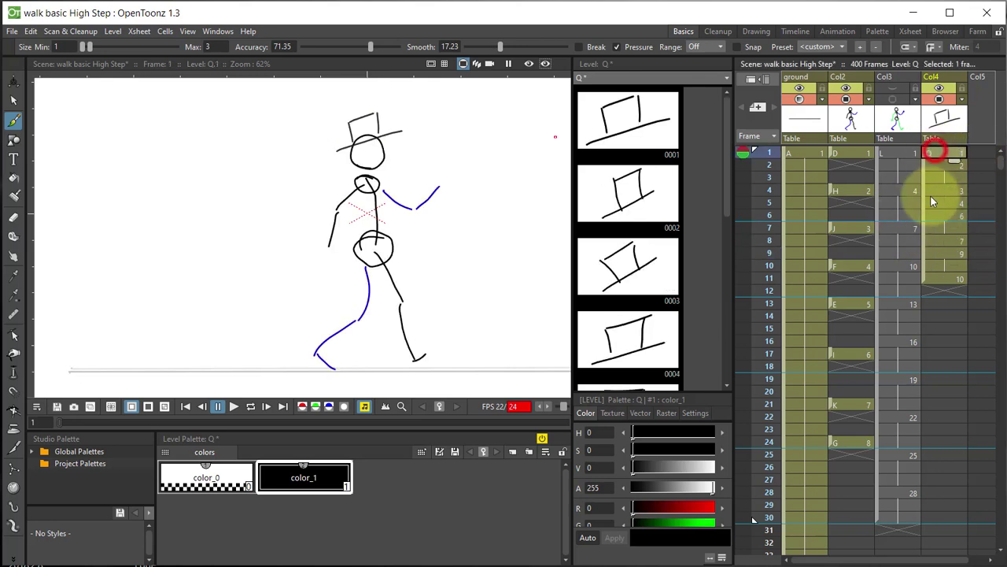
left_click(928, 277, "shift")
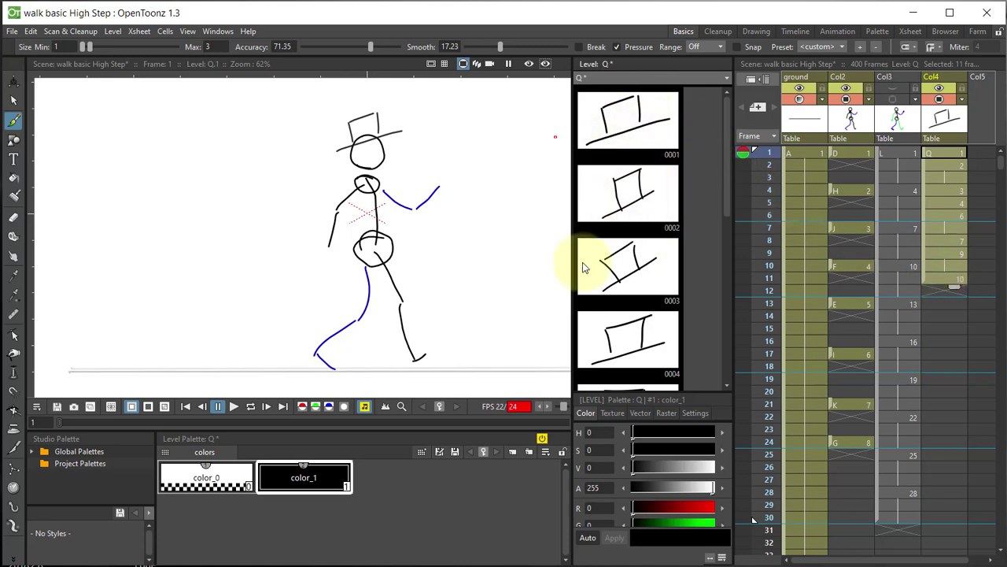
left_click_drag(731, 183, 726, 126)
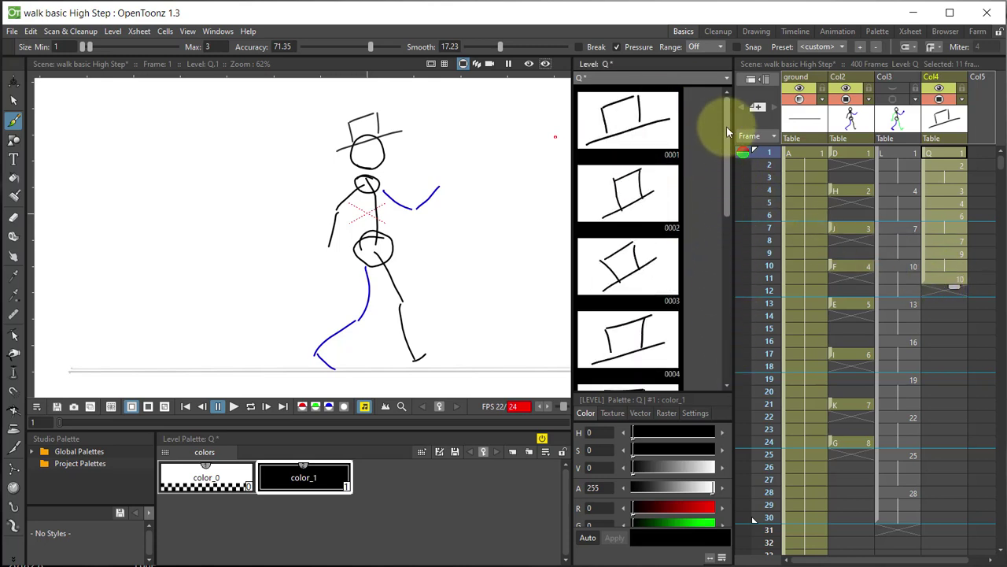
right_click(939, 276)
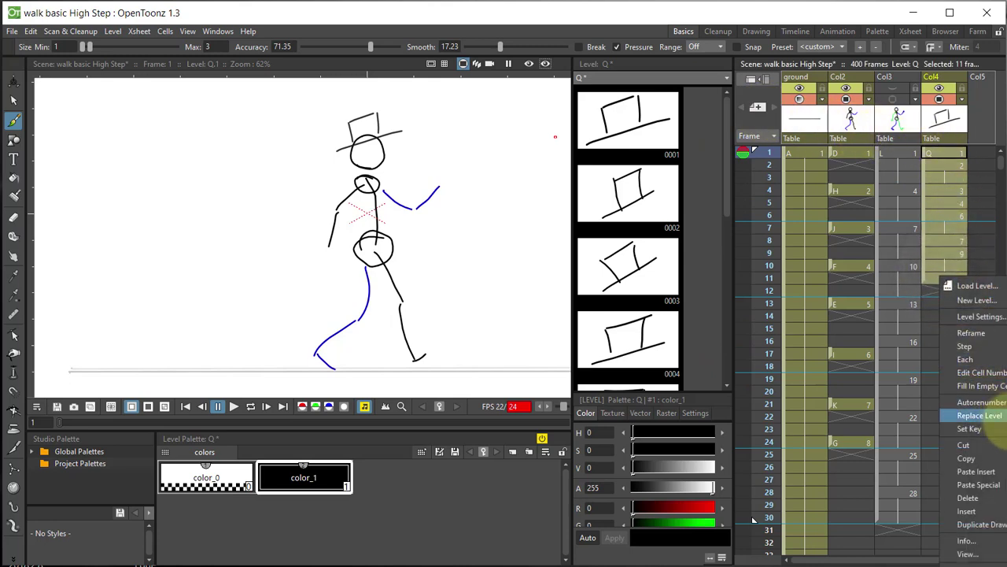
left_click(993, 402)
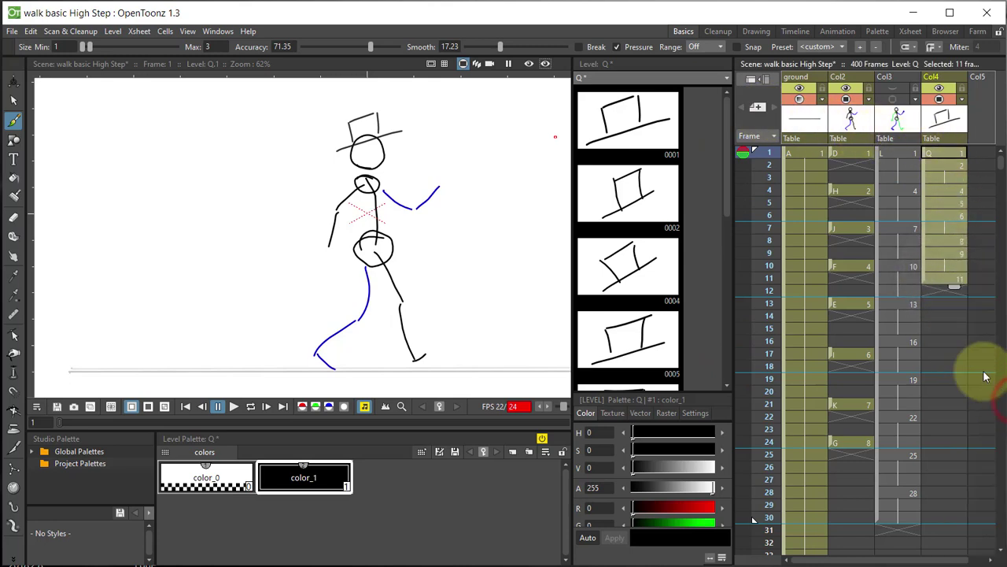
Examine the renumbered cells of Col4 from frame 3 to 11 and compare them with the drawings in the level strip.
left_click(947, 177)
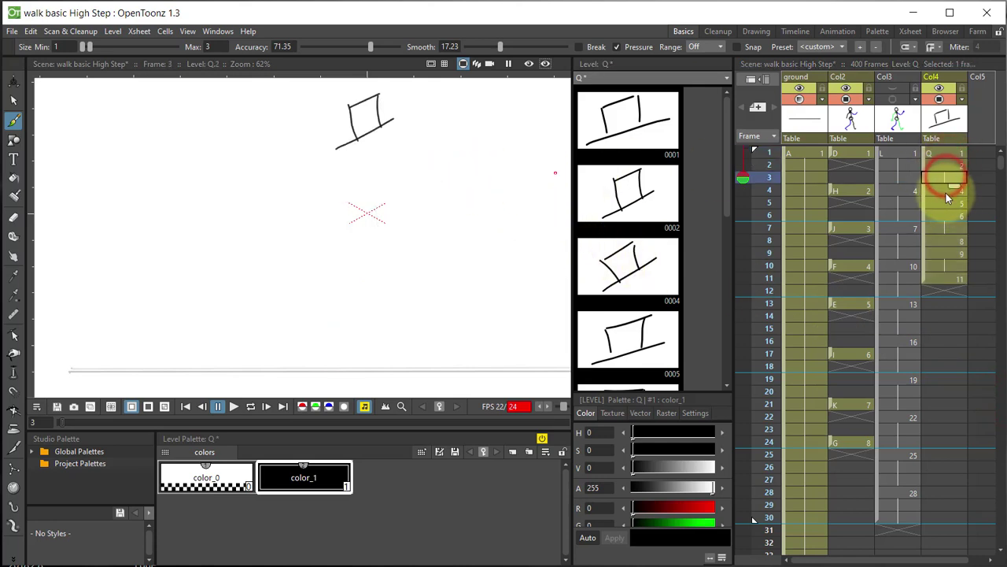
left_click(946, 203)
left_click(947, 215)
left_click(947, 227)
left_click(946, 240)
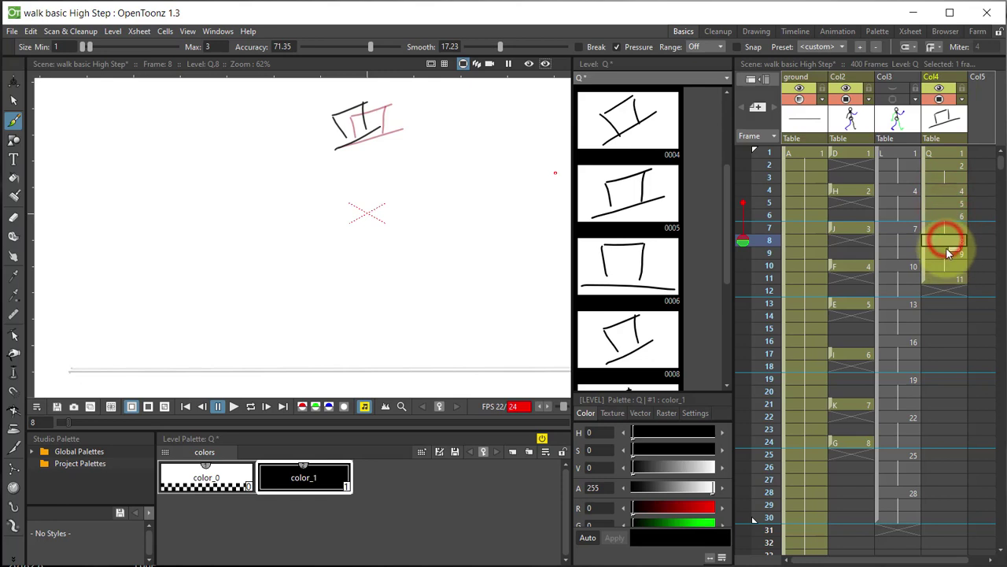
left_click(947, 252)
left_click(954, 278)
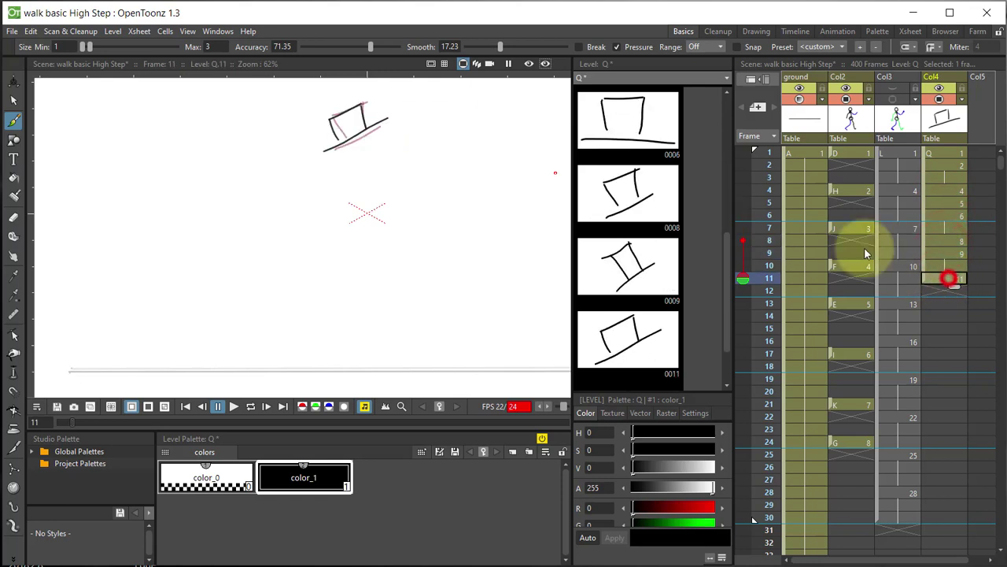
left_click(630, 118)
left_click(944, 152)
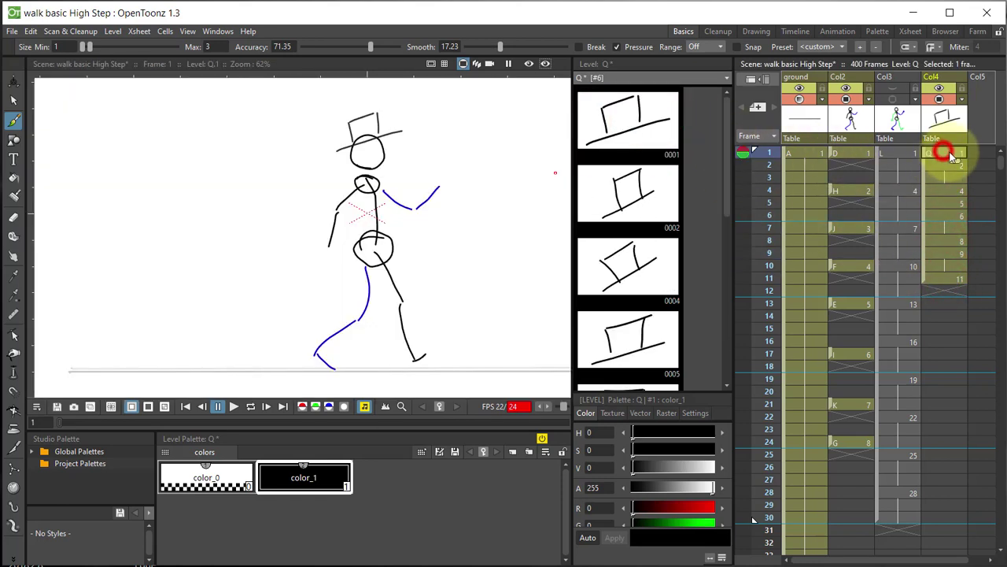
Extend the drawing at frame 1 of Col4 to hold through frame 3.
left_click(1001, 163)
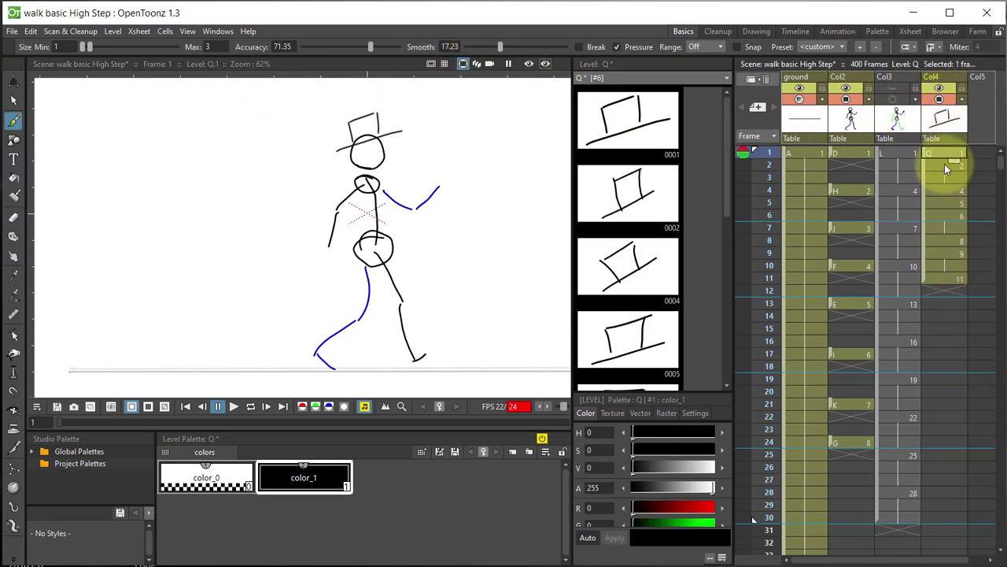
mouse_move(955, 176)
left_mouse_down()
mouse_move(959, 187)
mouse_move(965, 161)
mouse_move(961, 187)
left_mouse_up()
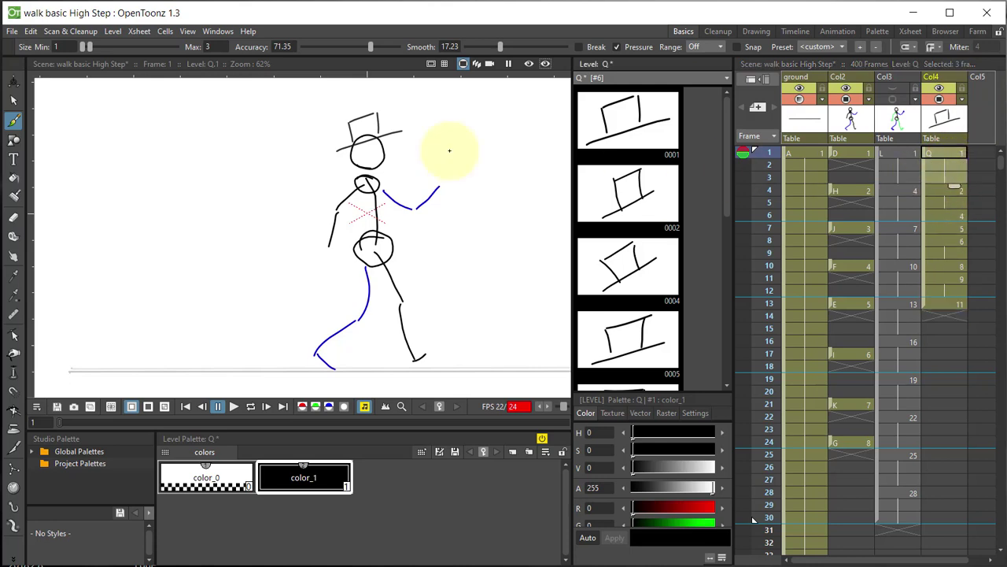
Set Autocreation to Disabled in the Drawing preferences and select frame 1 of the empty Col5.
left_click(11, 32)
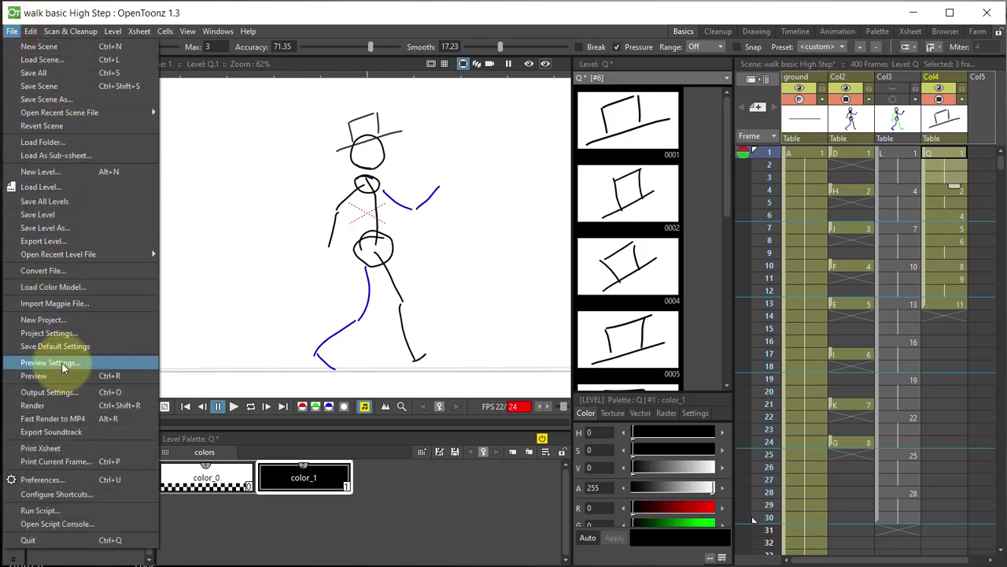
left_click(62, 480)
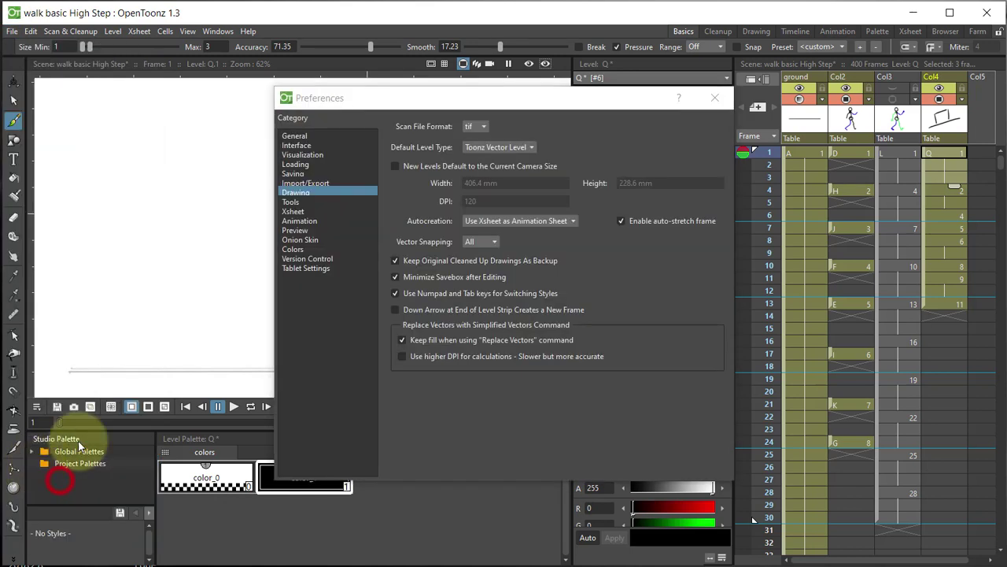
left_click(570, 221)
left_click(514, 233)
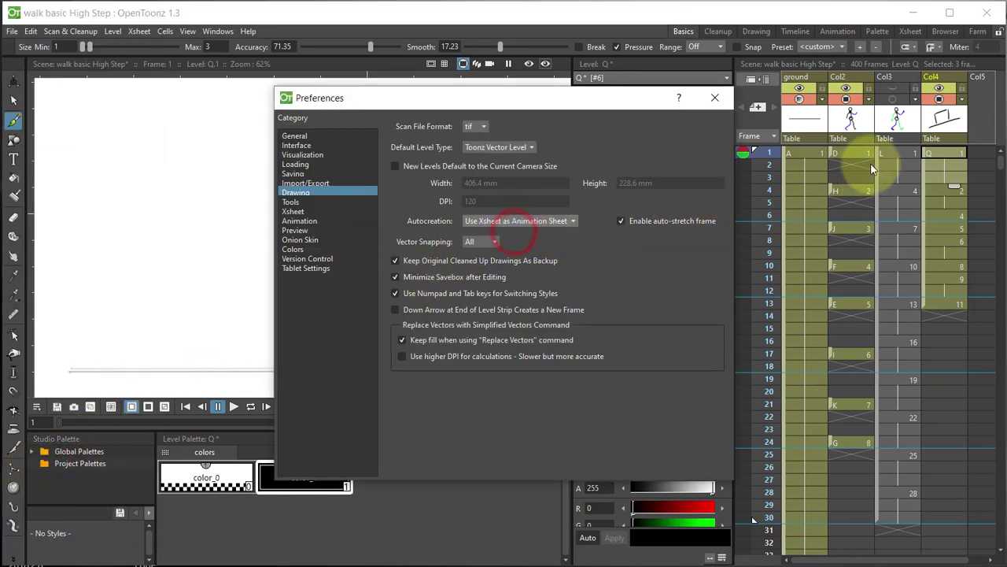
left_click(980, 153)
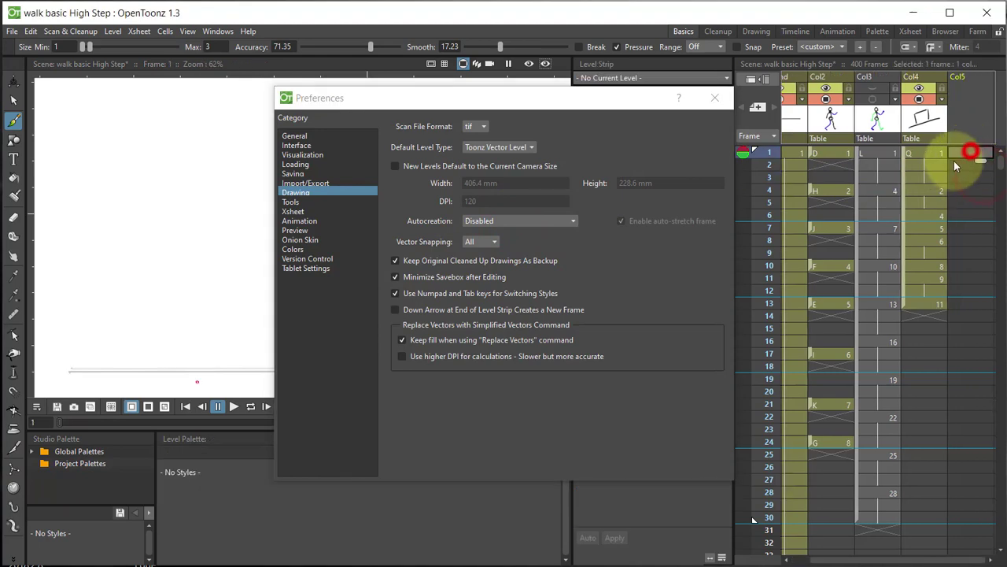
left_click(714, 98)
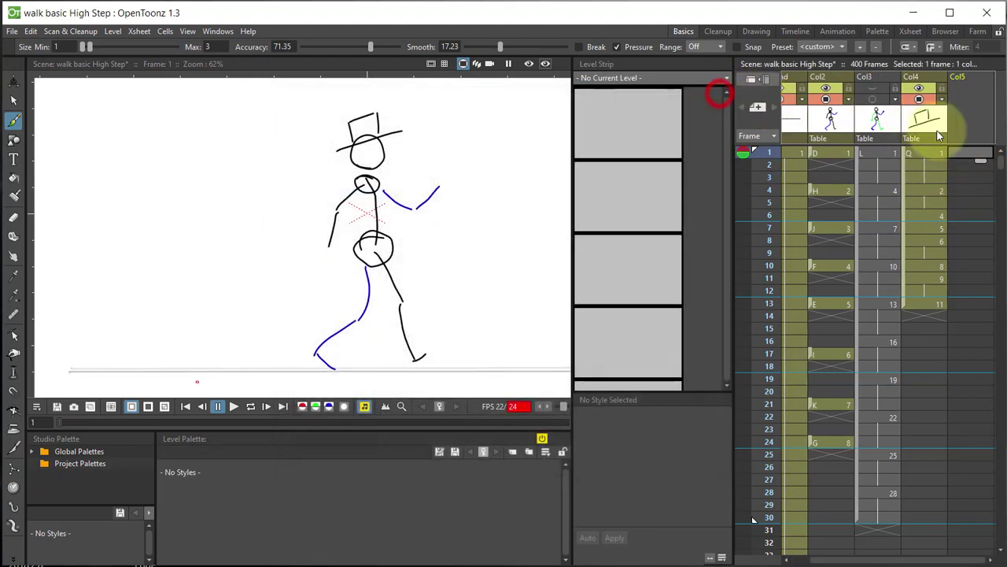
Check the empty cells of Col5, and draw a horizontal brim line at the held frame 3 of Col4, comparing it with frame 1.
left_click(951, 152)
left_click(962, 203)
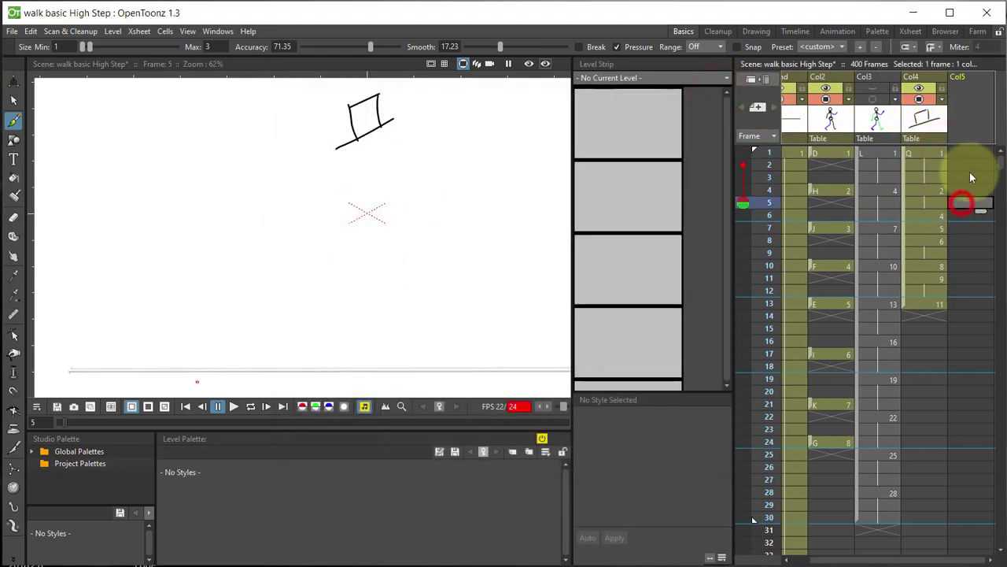
left_click(969, 154)
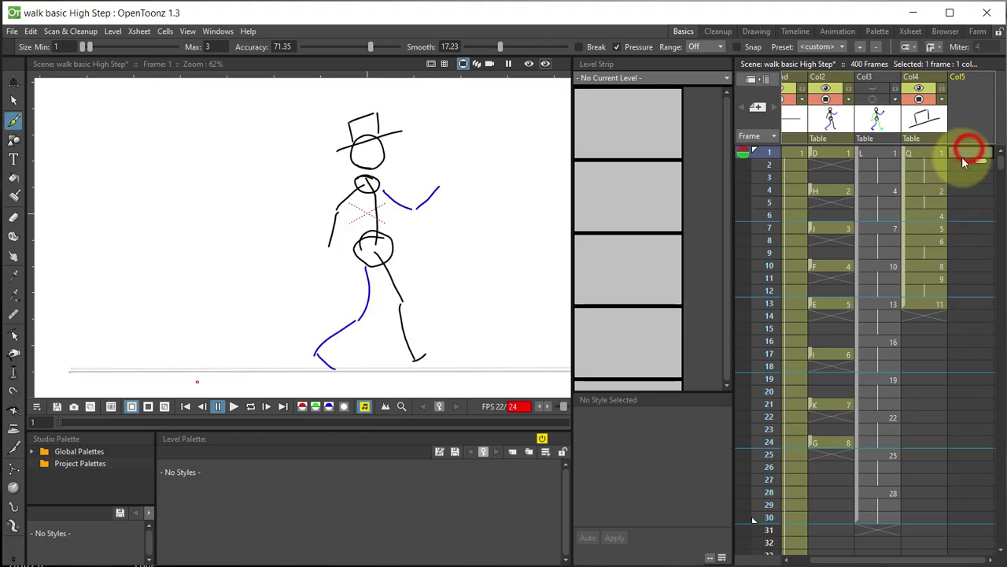
left_click(922, 178)
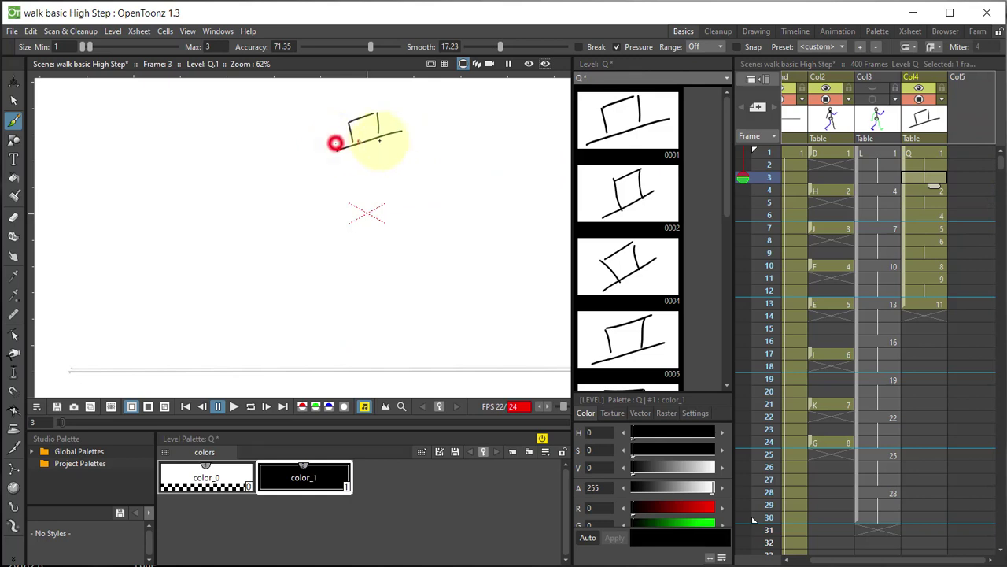
left_click_drag(379, 140, 399, 142)
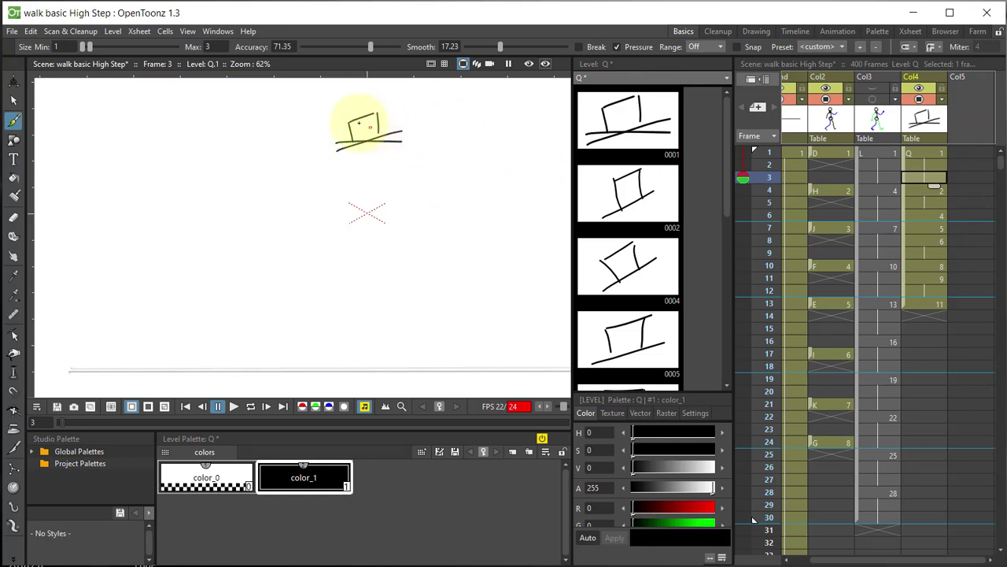
left_click(923, 151)
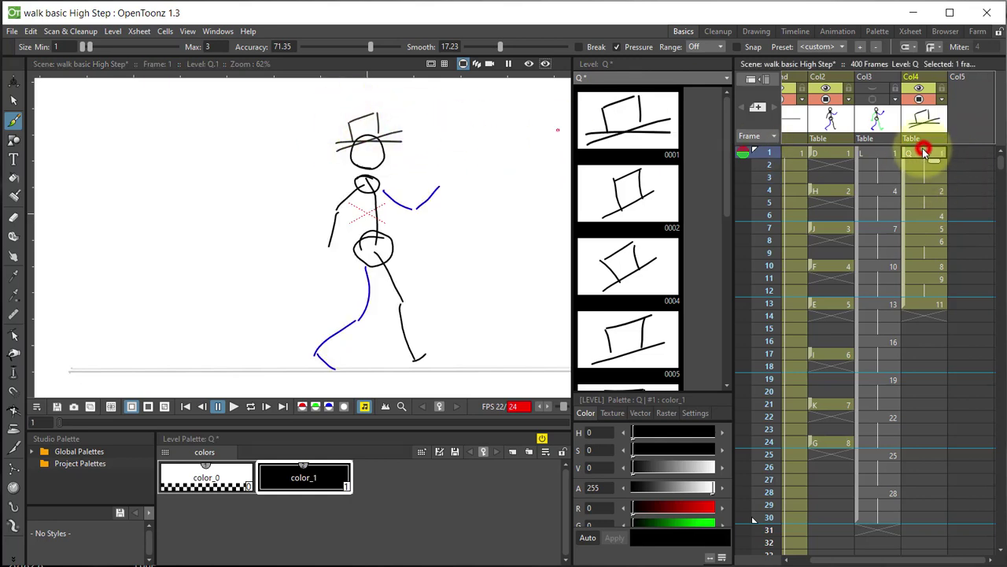
Undo the horizontal brim line drawn on the held drawing at frame 3 of Col4.
left_click(923, 177)
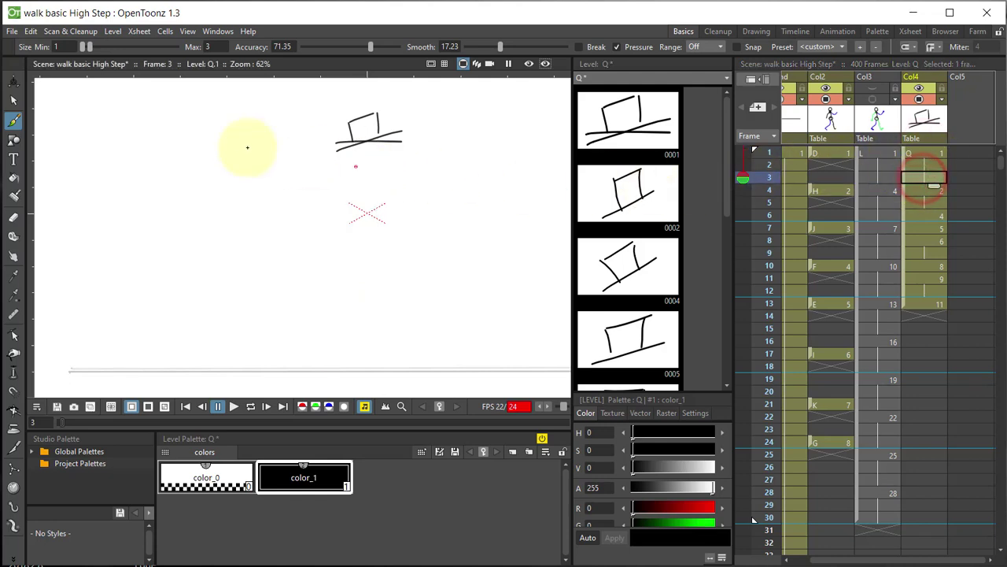
left_click(31, 31)
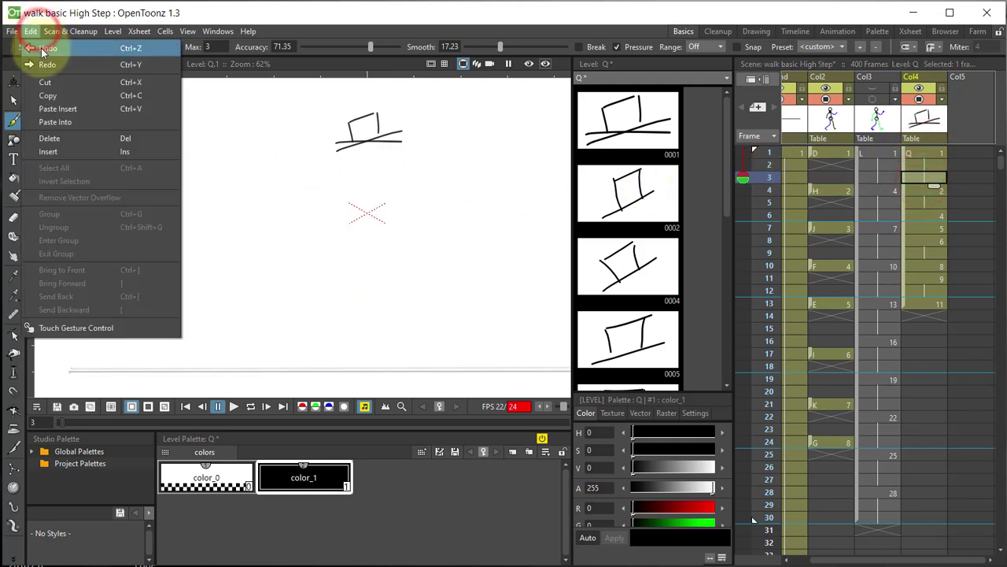
left_click(38, 63)
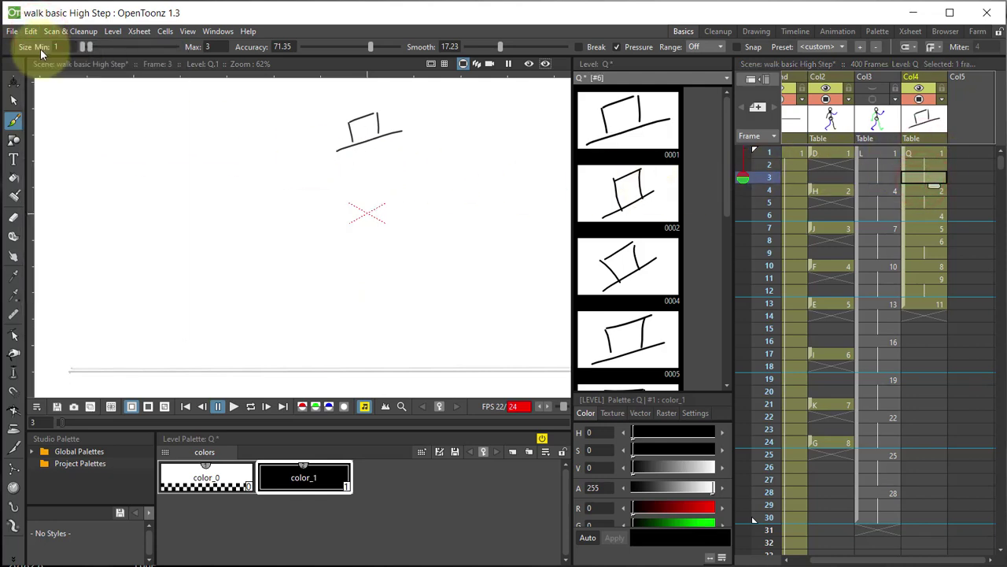
Clear the cell at frame 3 of Col4 and set fixed onion skin markers at frames 1 and 4.
left_click(923, 176)
key("Delete")
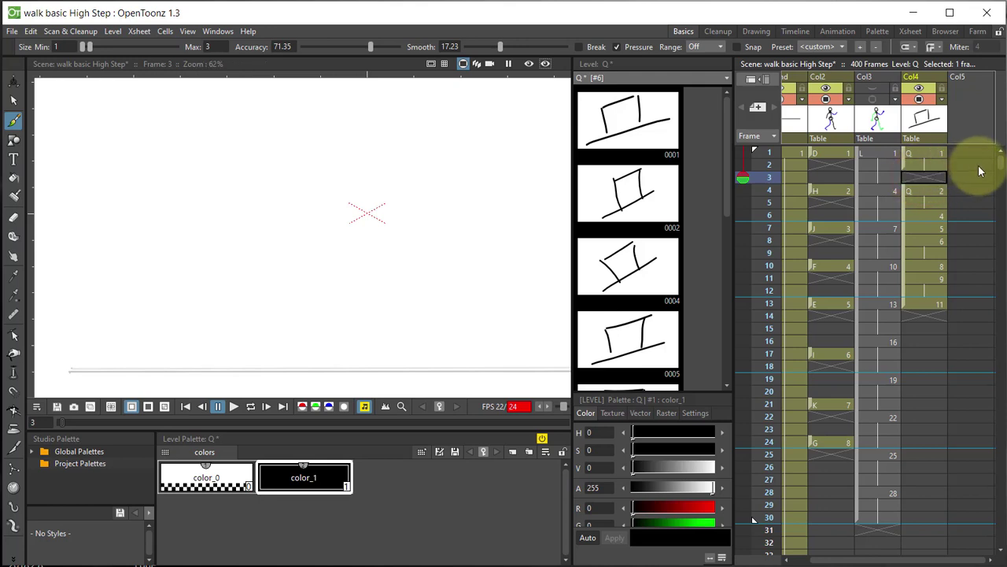
left_click(742, 152)
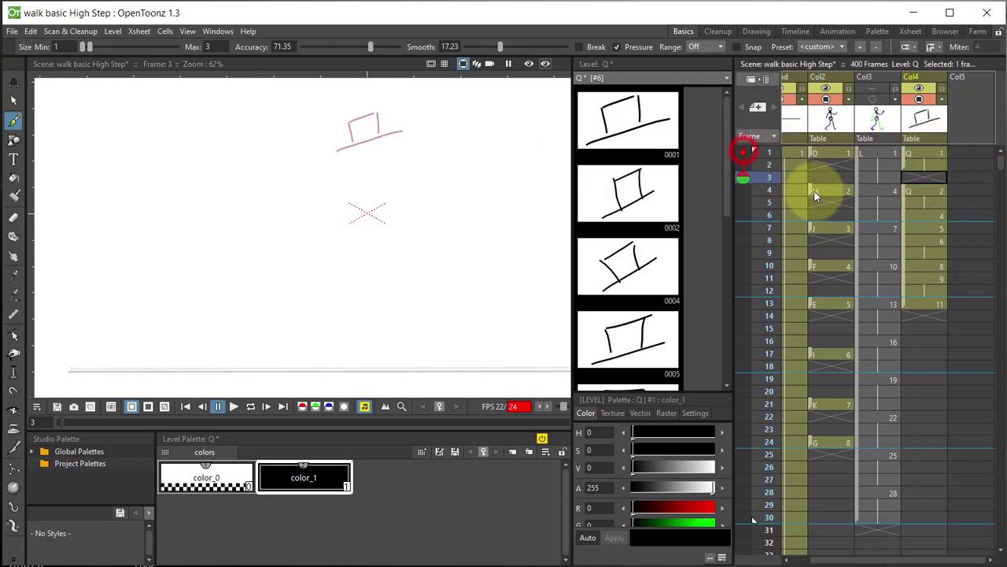
left_click(743, 190)
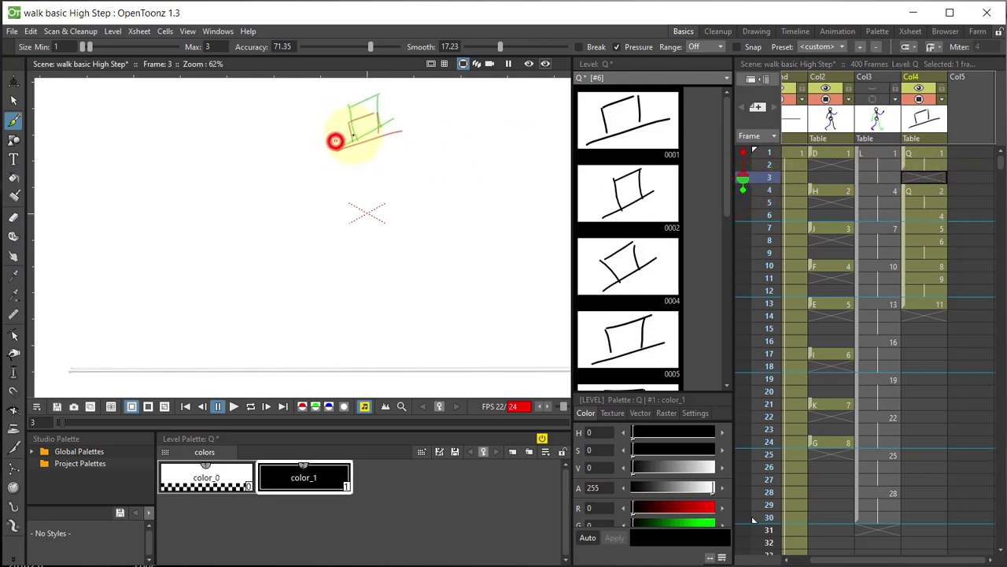
Try to draw a hat brim in the empty frame 3 cell of Col4, reselecting the Brush tool.
left_click_drag(335, 141, 398, 127)
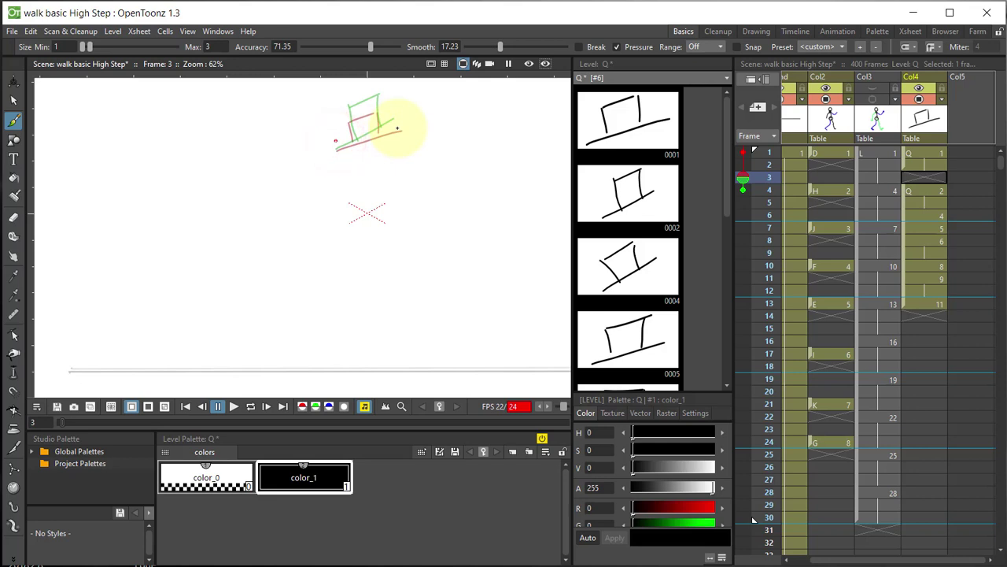
left_click(927, 177)
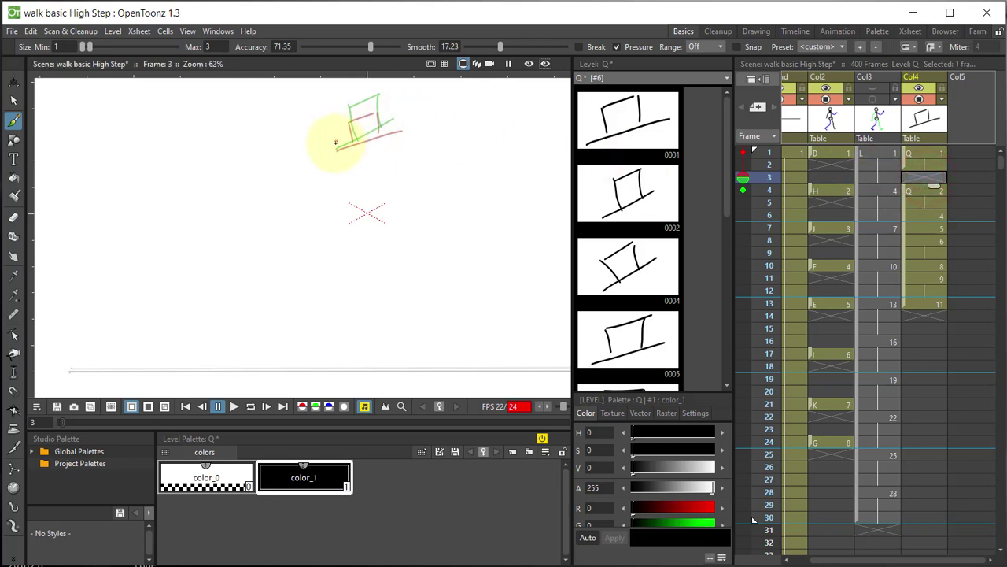
left_click(335, 142)
left_click(400, 128)
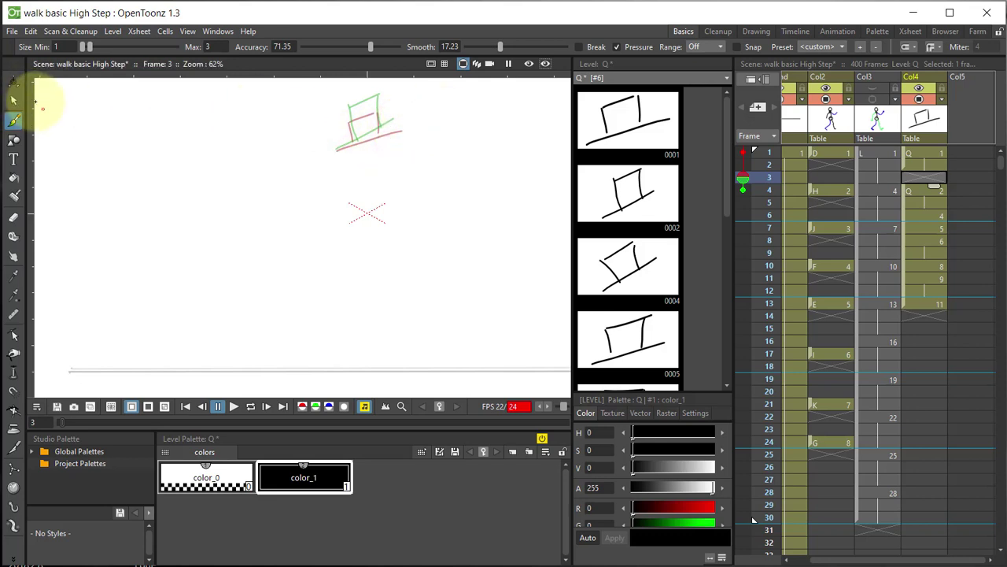
left_click(15, 100)
left_click(14, 120)
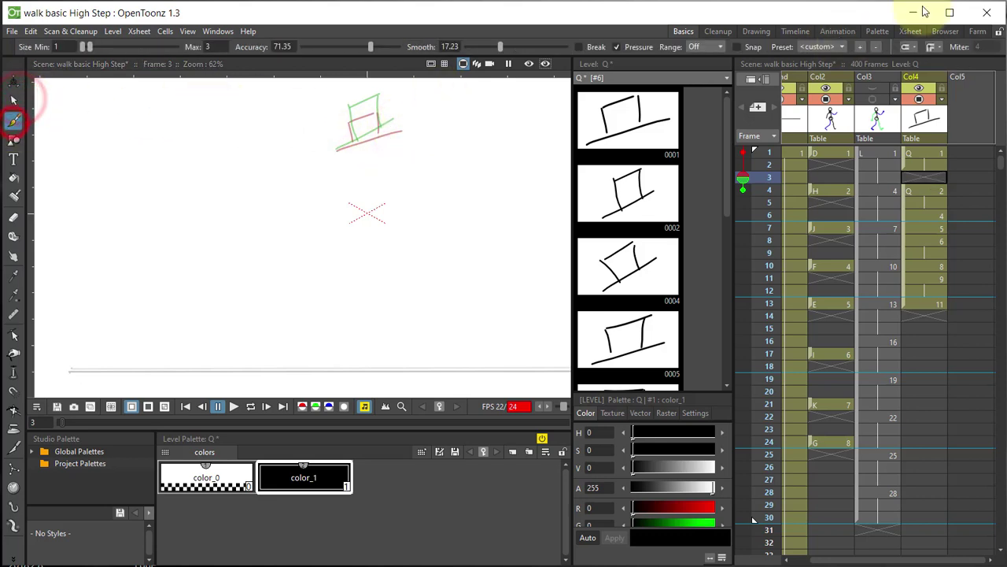
Compare the empty frame 3 cell of Col4 with the held frame 2 and the empty Col5 cell beside it.
left_click(917, 178)
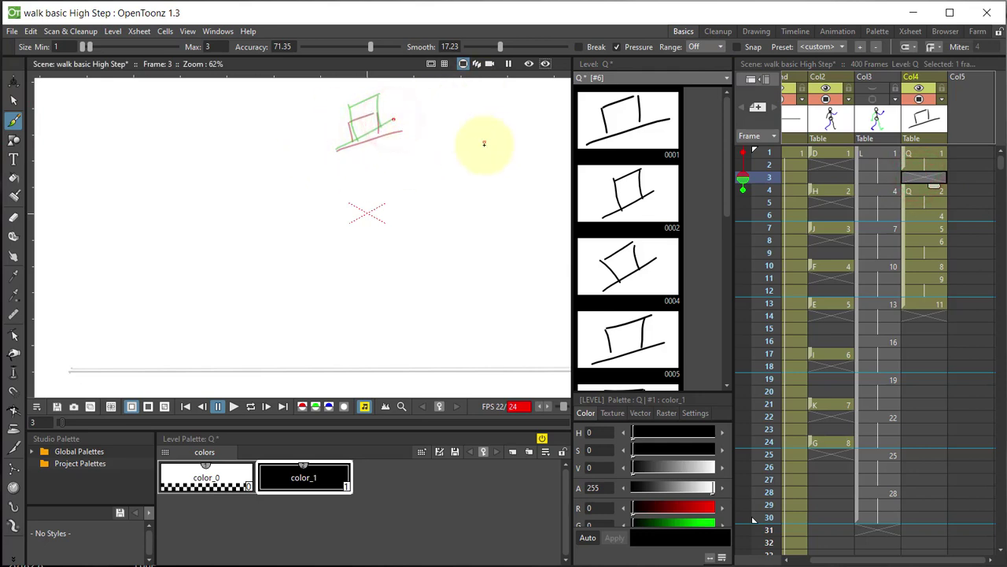
left_click(921, 175)
left_click(928, 166)
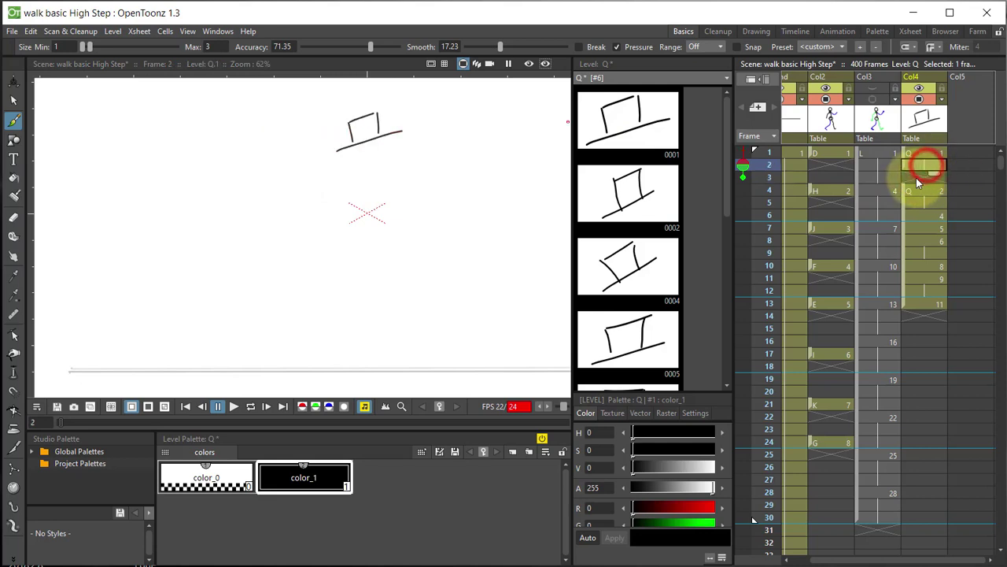
left_click(922, 179)
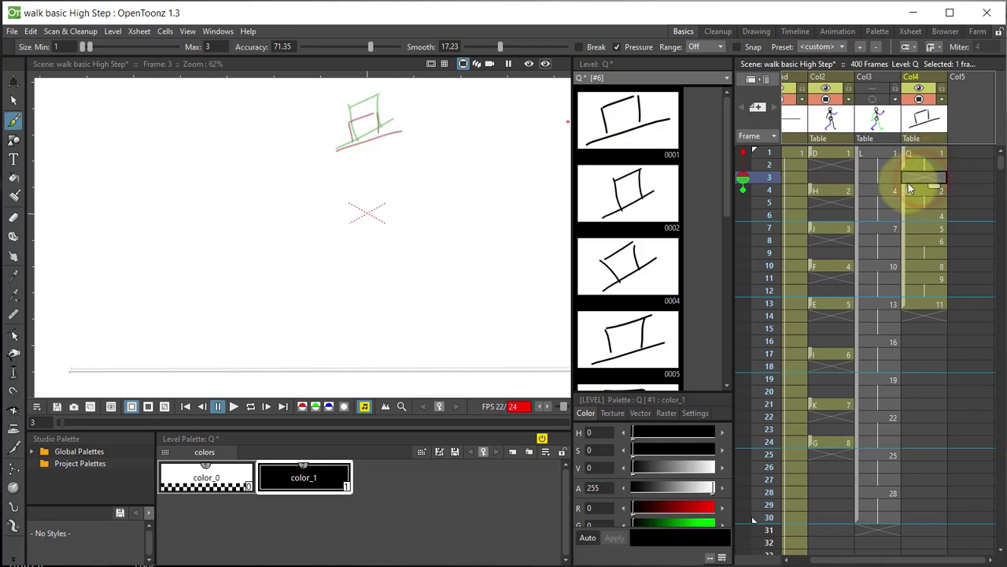
left_click(962, 177)
left_click(922, 177)
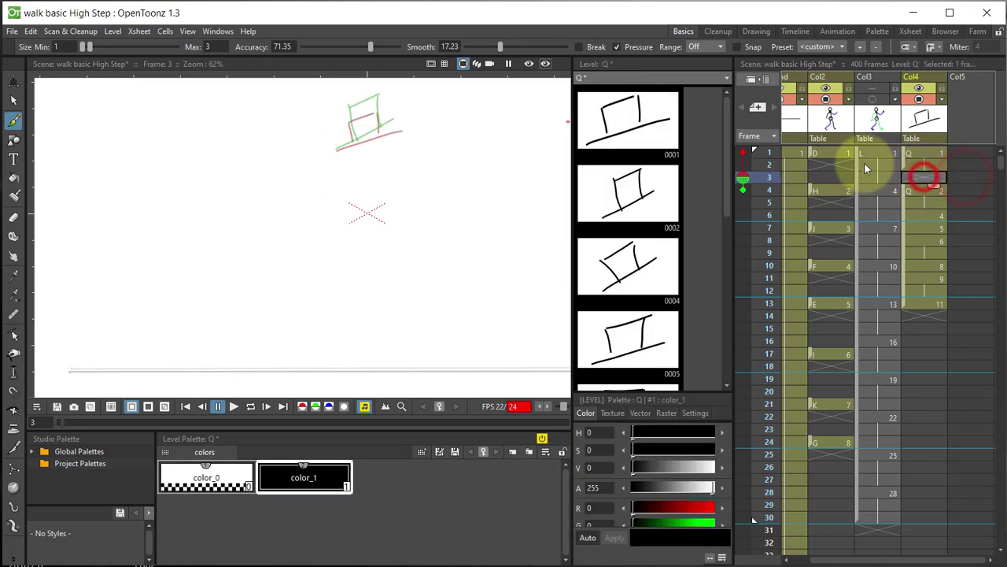
Set Autocreation to Enabled in the Drawing preferences.
left_click(13, 32)
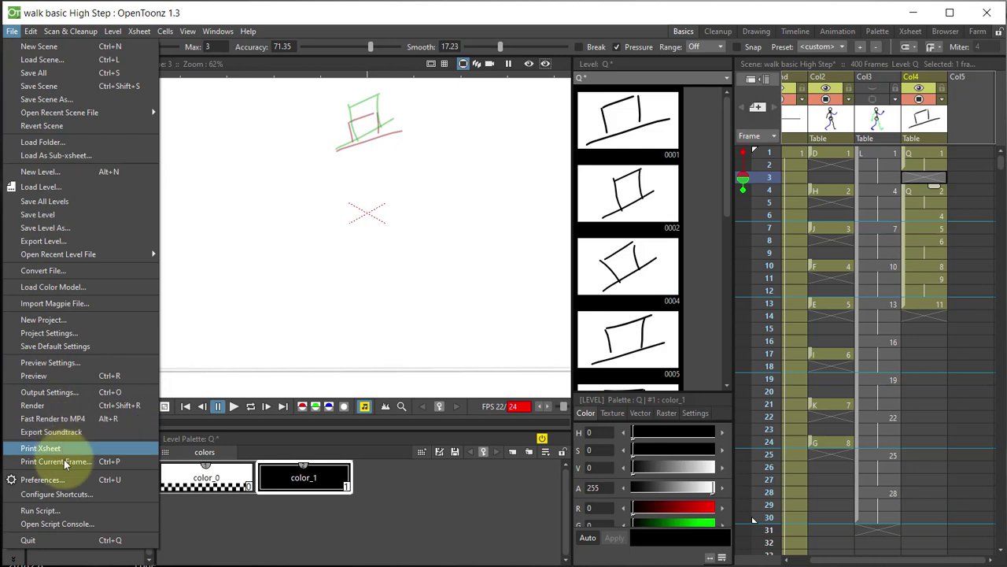
left_click(63, 482)
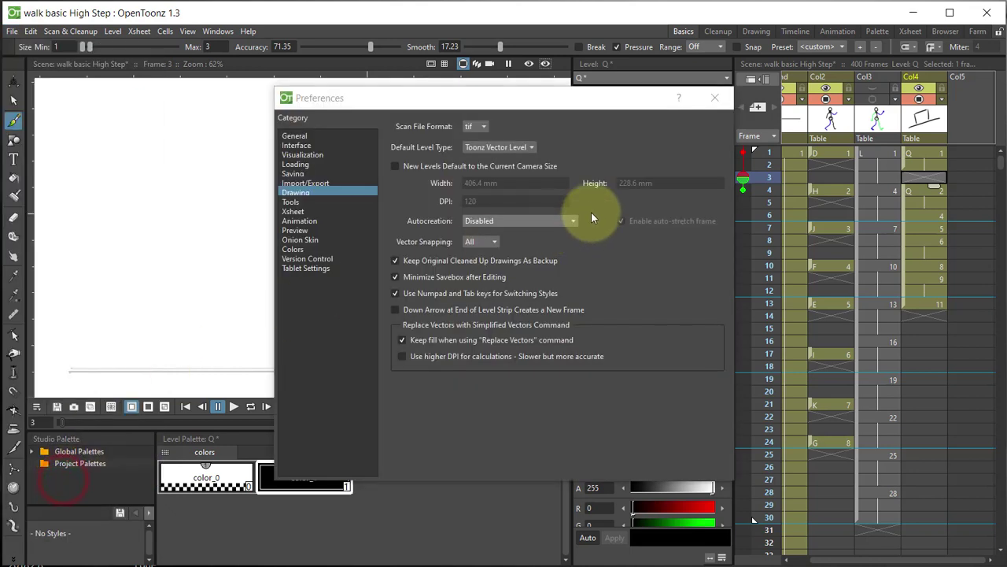
left_click(569, 221)
left_click(492, 241)
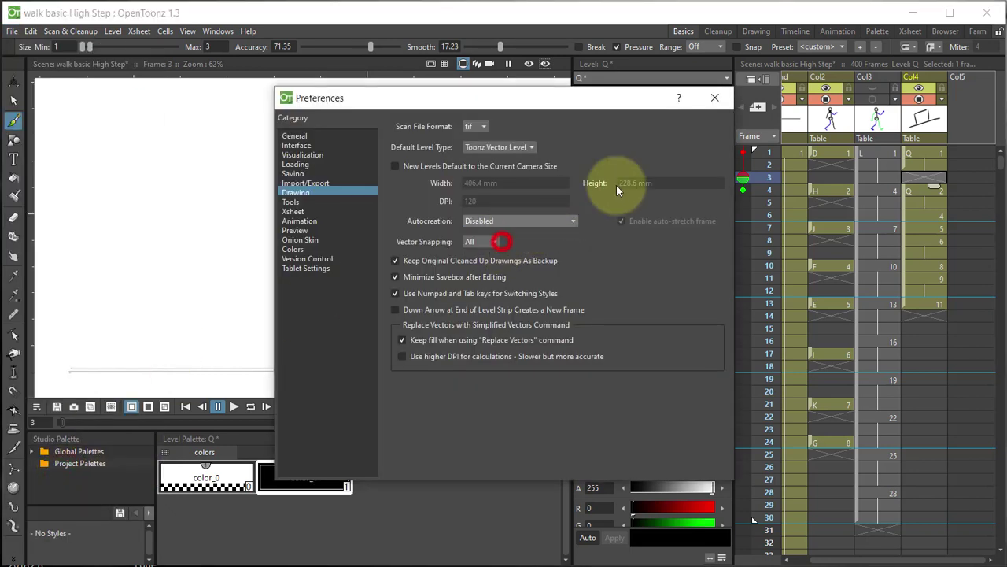
left_click(716, 98)
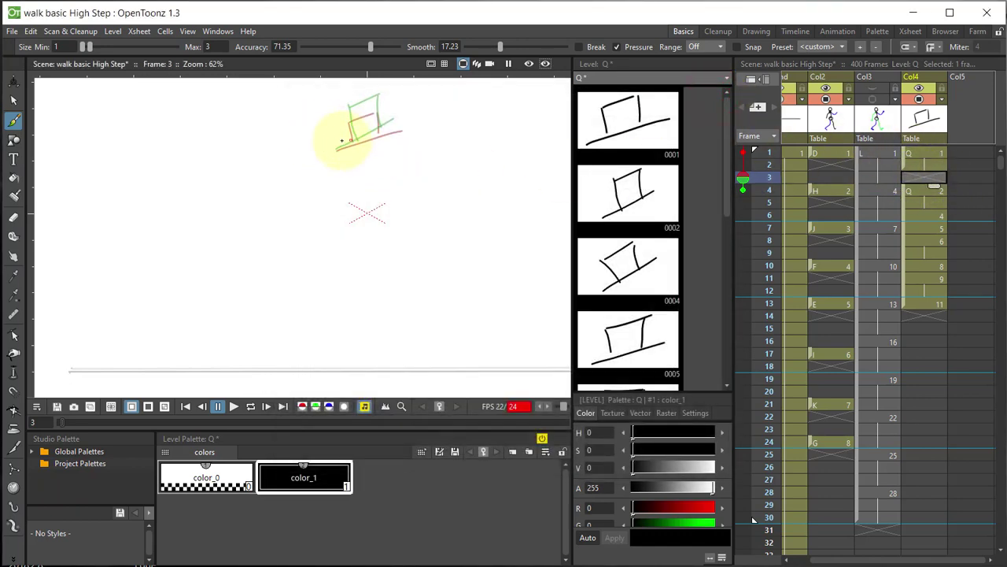
Draw an in-between hat with a brim and a boxy crown in the empty frame 3 cell of Col4.
left_click_drag(335, 140, 404, 130)
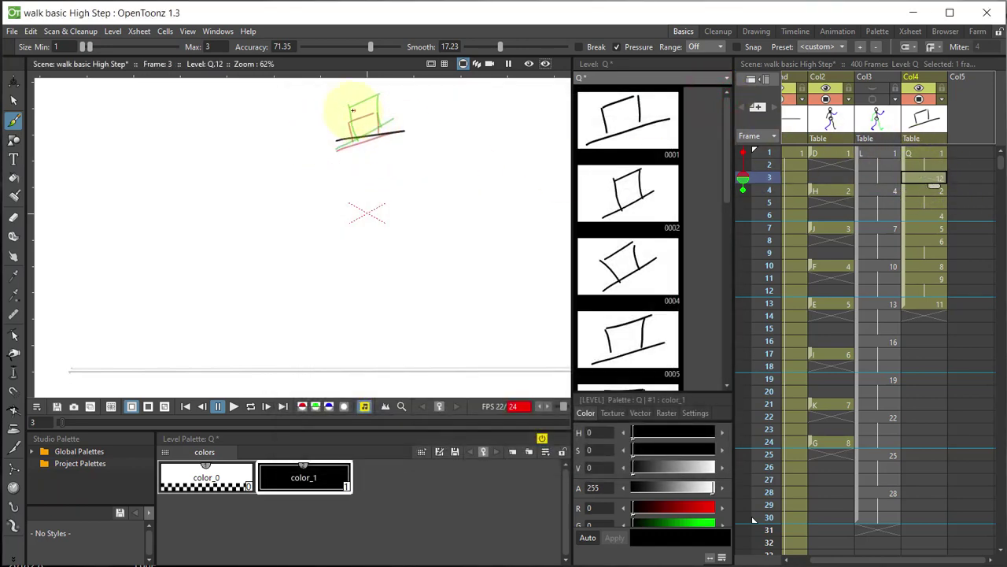
left_click_drag(350, 102, 353, 140)
mouse_move(349, 102)
left_mouse_down()
mouse_move(388, 101)
mouse_move(379, 136)
left_mouse_up()
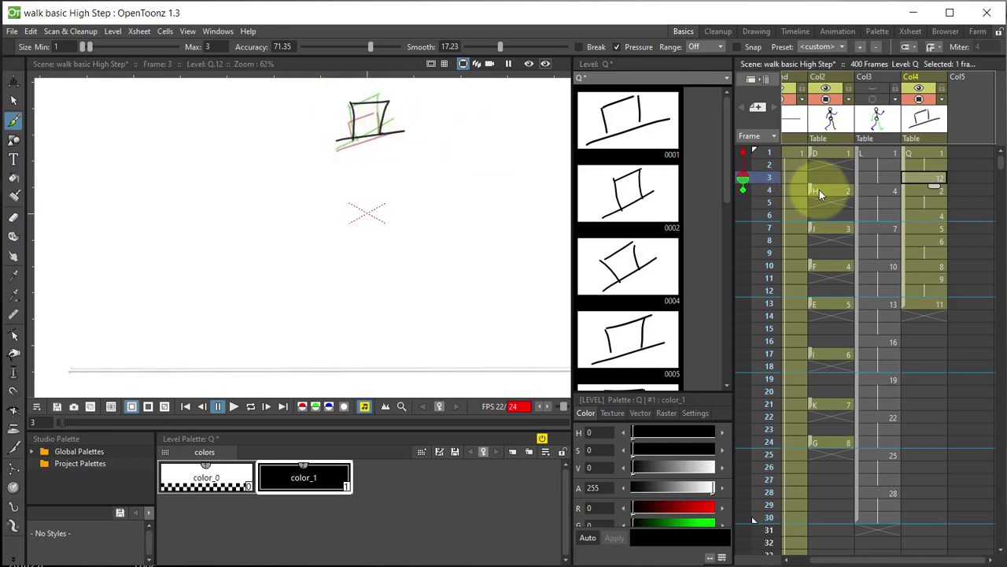
Draw a hat with brim and crown in the empty frame 16 cell of Col4, beyond the existing drawings.
left_click(920, 187)
left_click(921, 340)
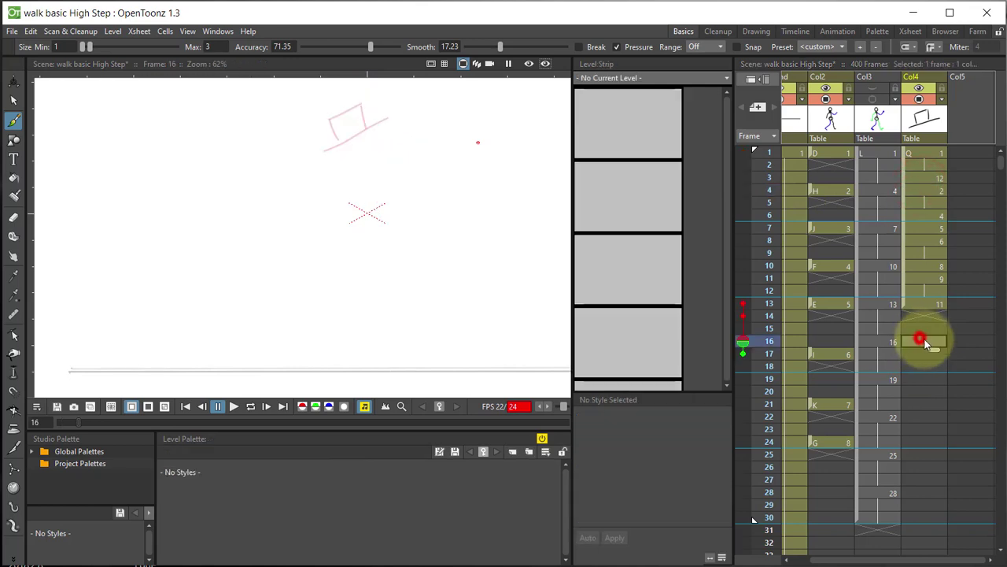
left_click_drag(307, 144, 400, 128)
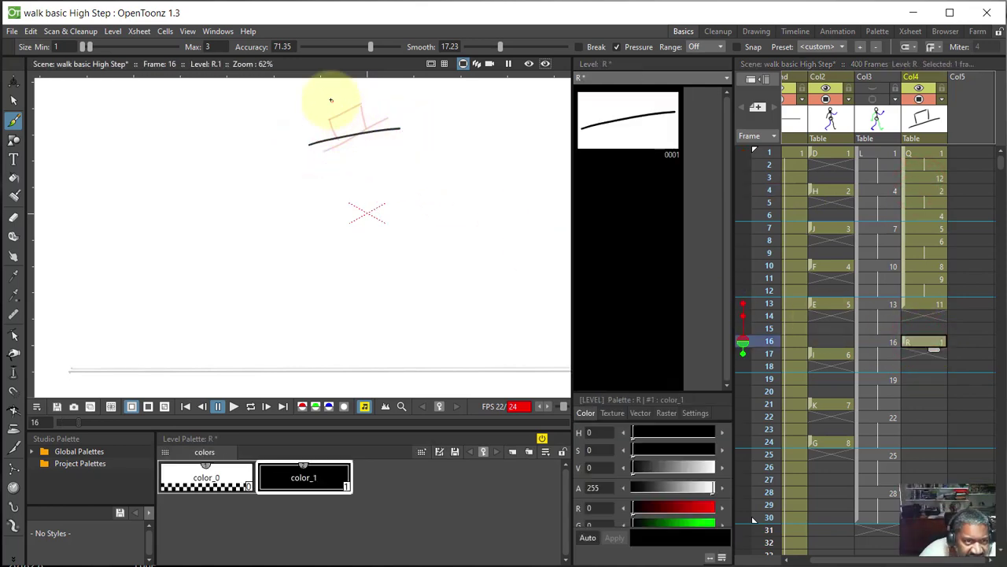
mouse_move(331, 100)
left_mouse_down()
mouse_move(339, 133)
mouse_move(371, 93)
mouse_move(383, 129)
left_mouse_up()
Delete the new hat drawing's cell at frame 16 of Col4.
left_click(910, 343)
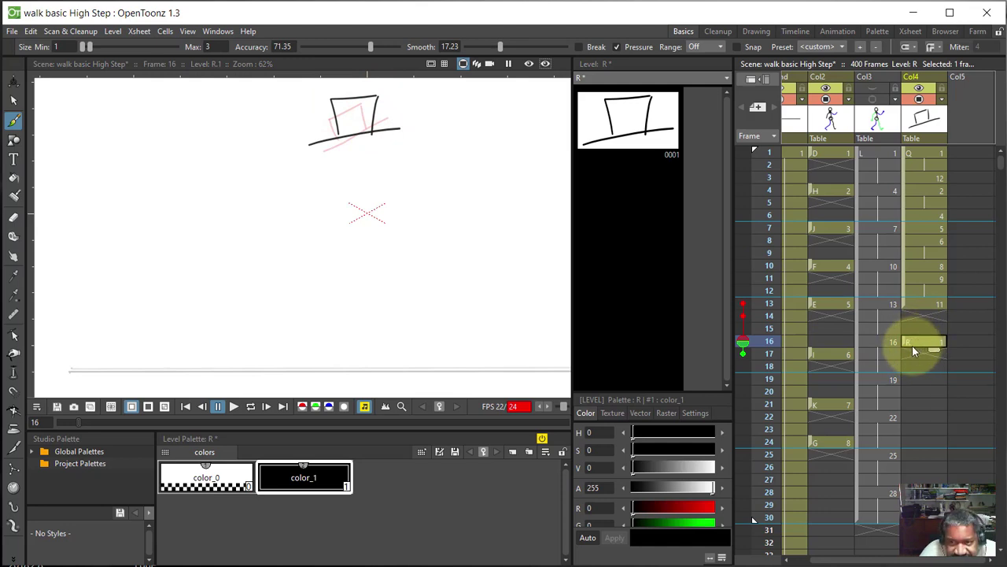
left_click(919, 340)
key("Delete")
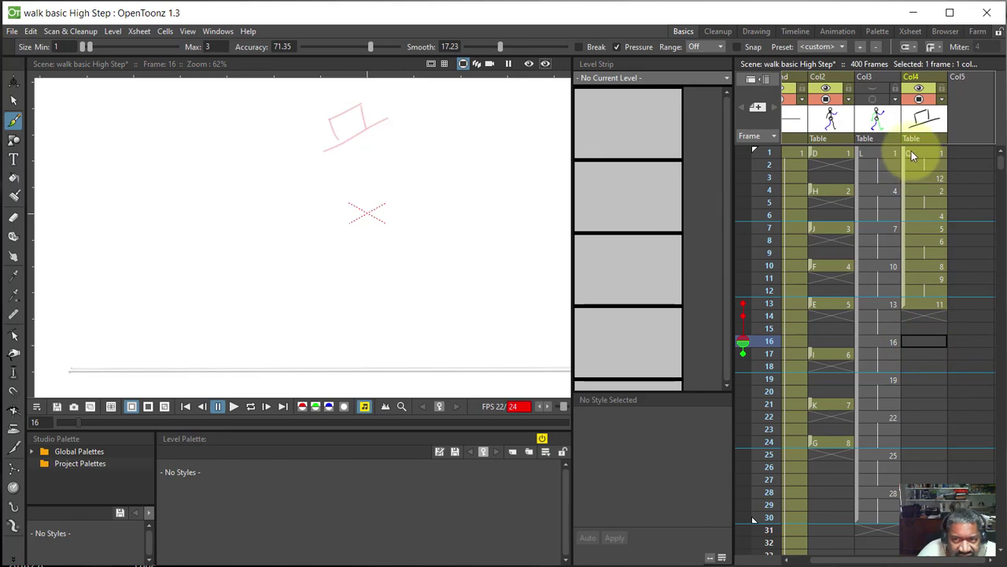
Autorenumber the Col4 cells from frame 1 to frame 13.
left_click_drag(912, 151, 905, 304)
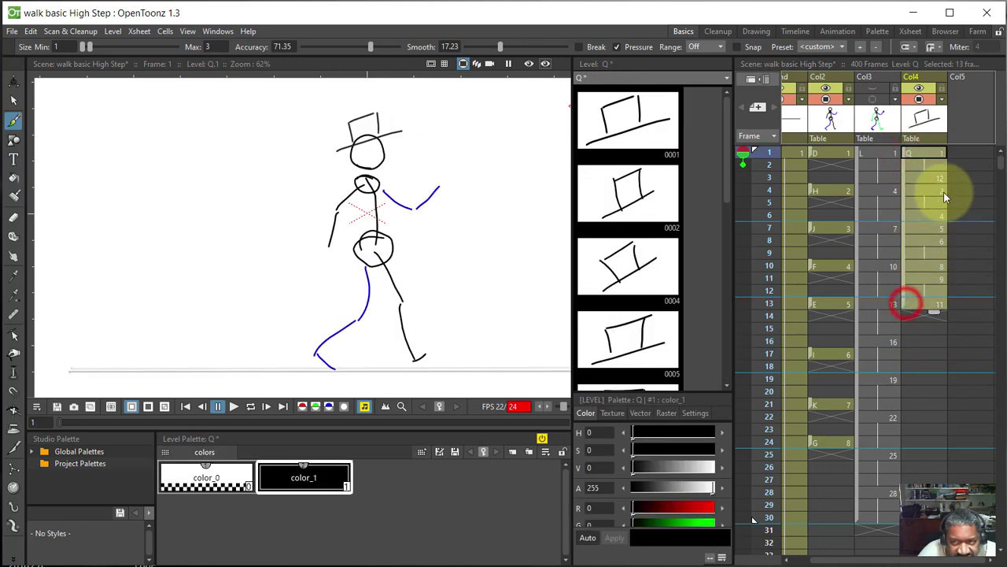
right_click(936, 182)
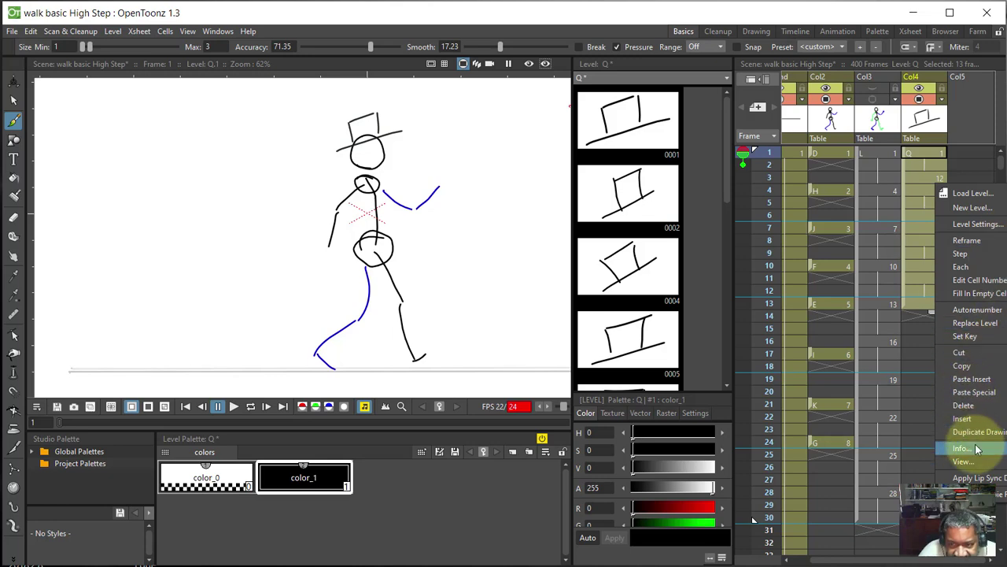
left_click(996, 309)
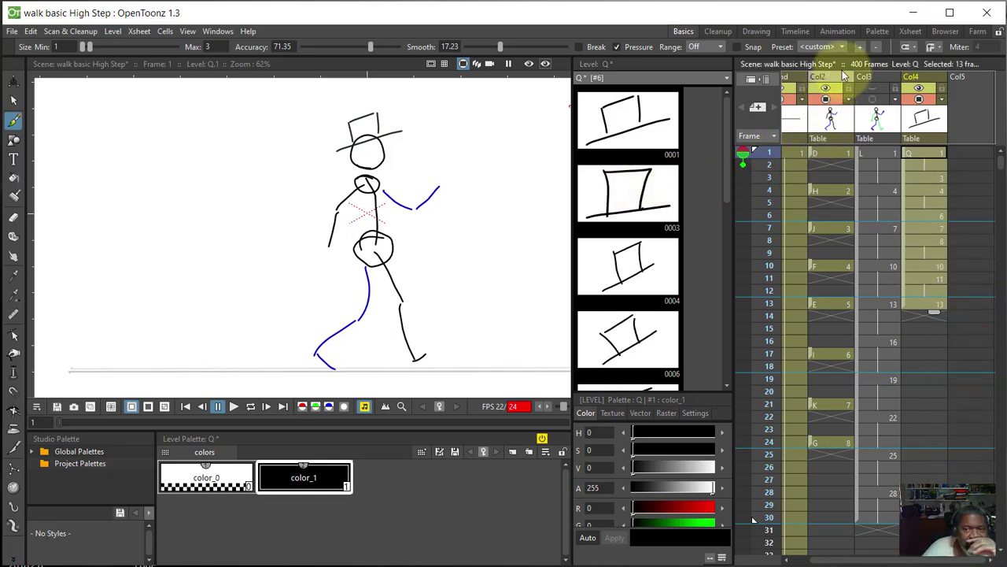
Set Autocreation to Use Xsheet as Animation Sheet in the Drawing preferences and close them.
left_click(12, 31)
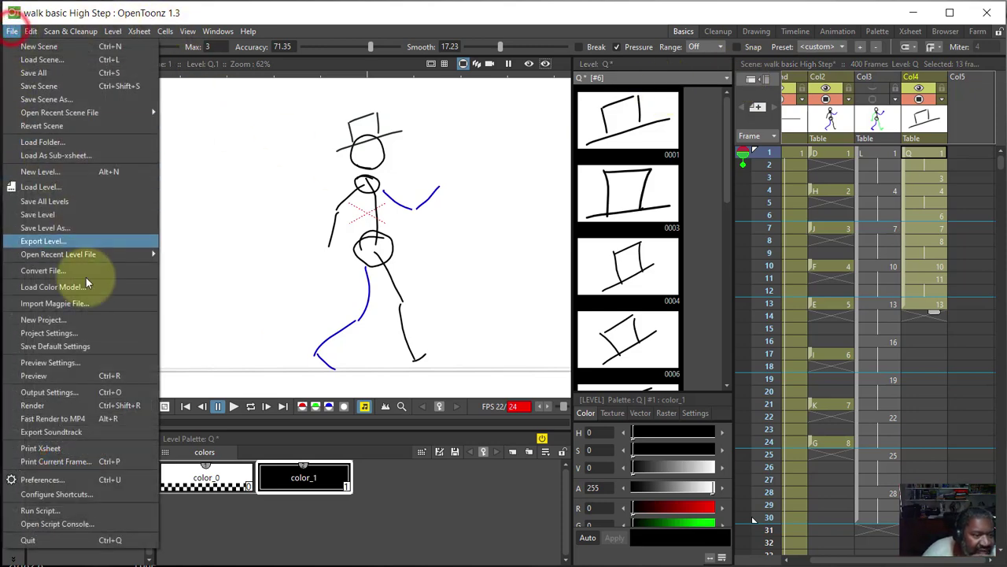
left_click(43, 480)
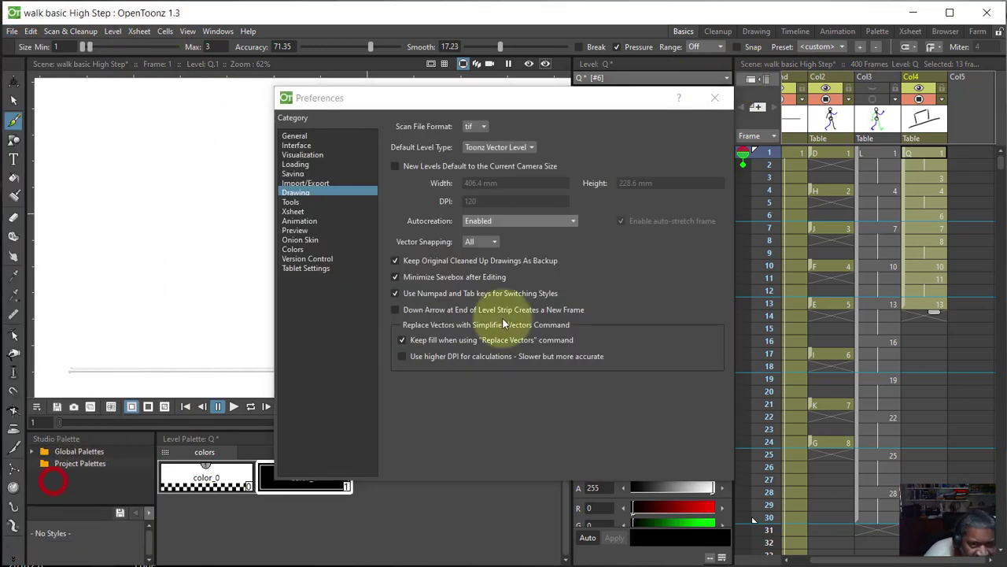
left_click(574, 221)
left_click(512, 249)
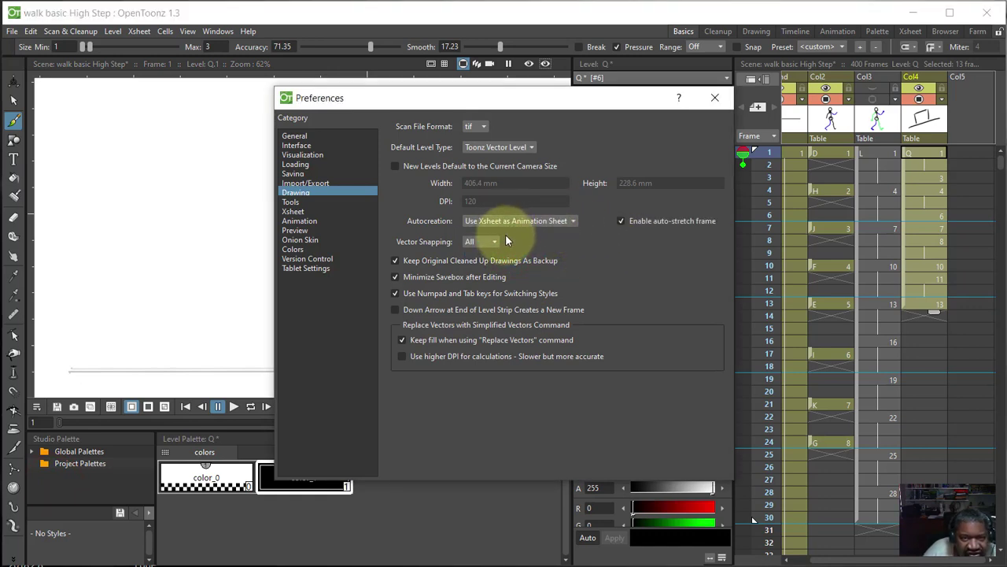
left_click(719, 100)
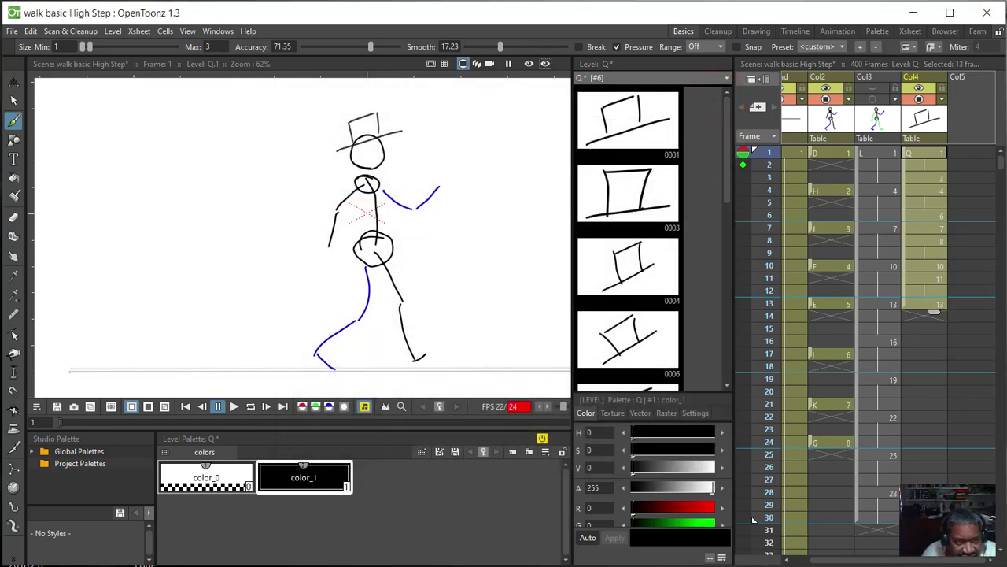